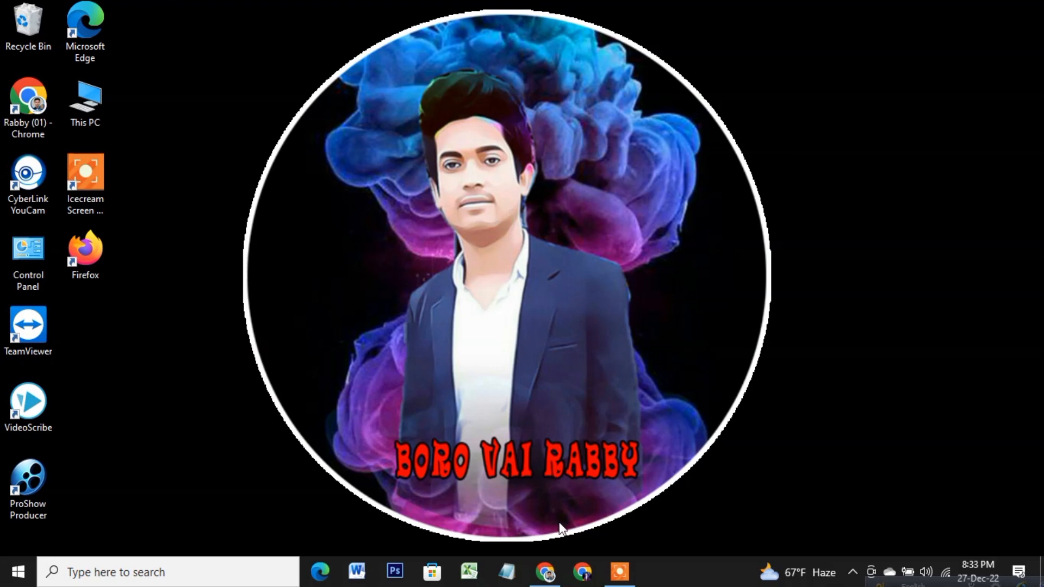
Switch to the Google Sheets file in Chrome and review the row 1 column headers on Sheet2, from Website link through Brand
left_click(546, 581)
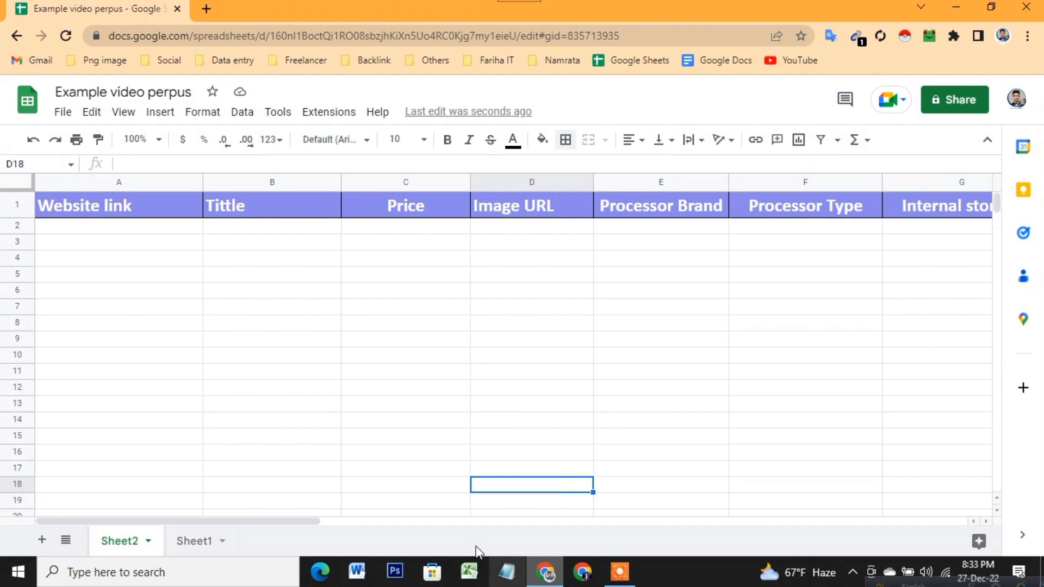
left_click(91, 210)
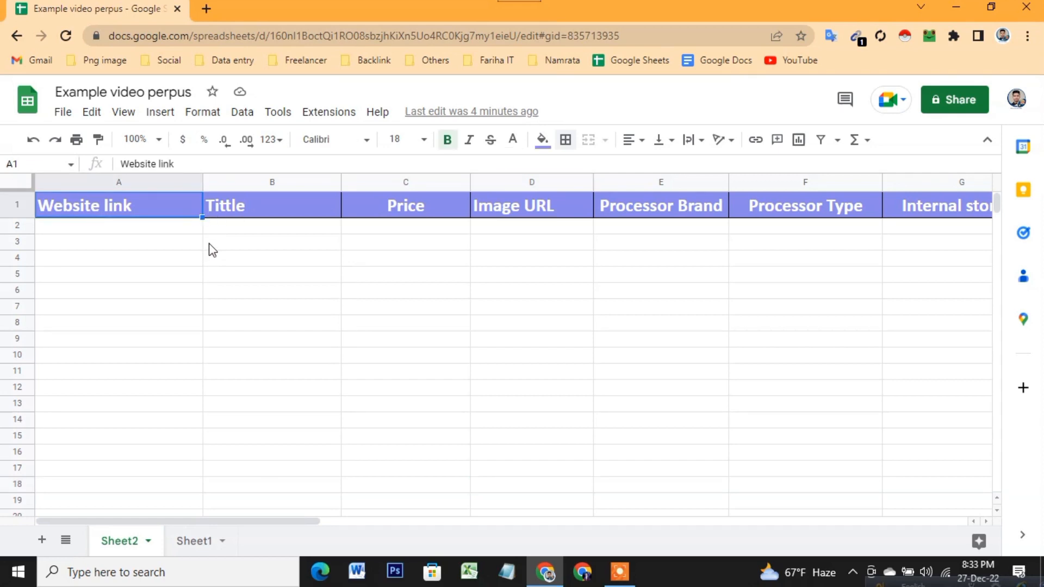
left_click(287, 204)
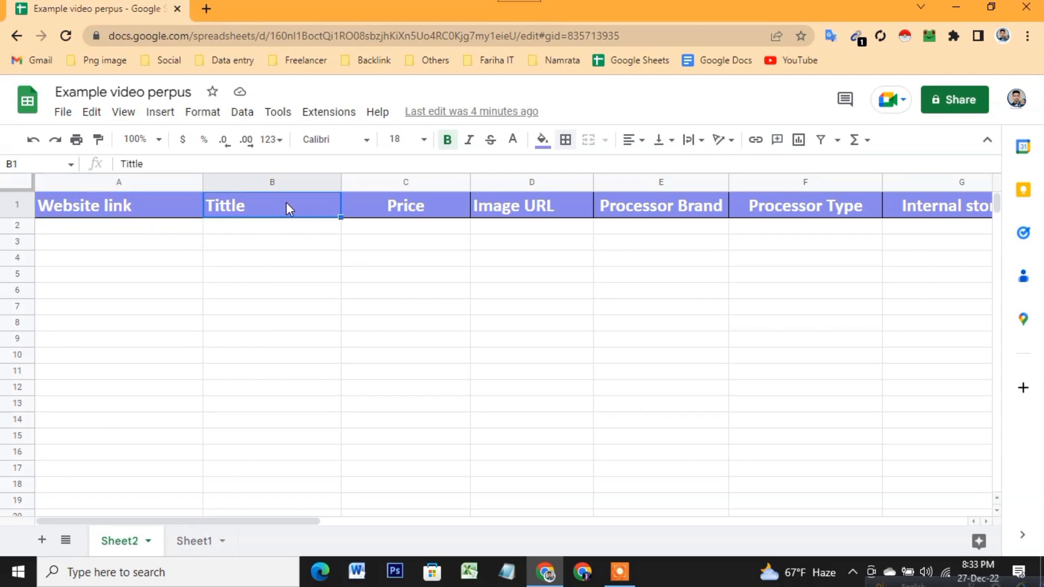
left_click(406, 206)
left_click(520, 207)
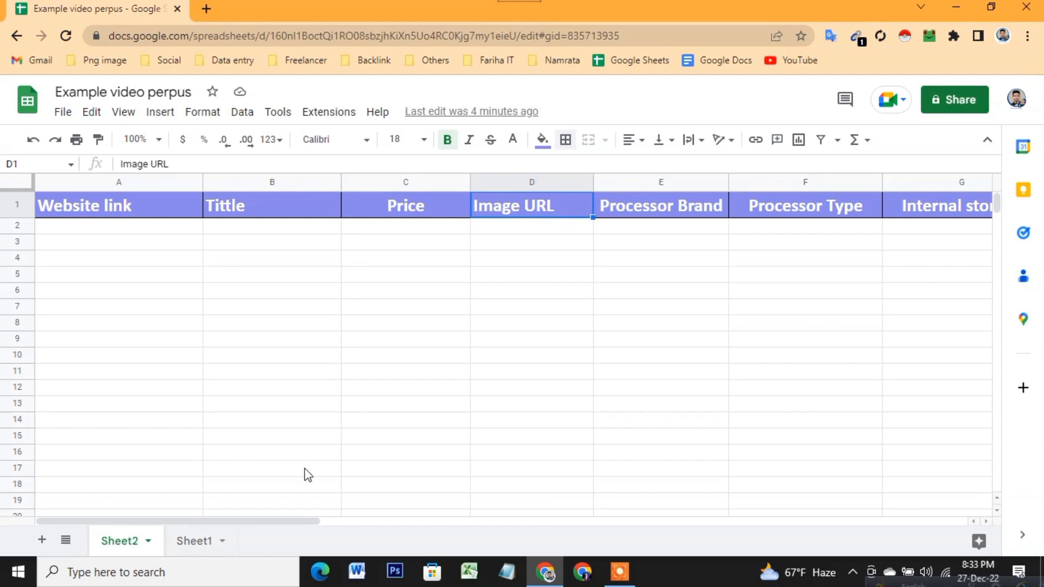
left_click_drag(280, 522, 454, 521)
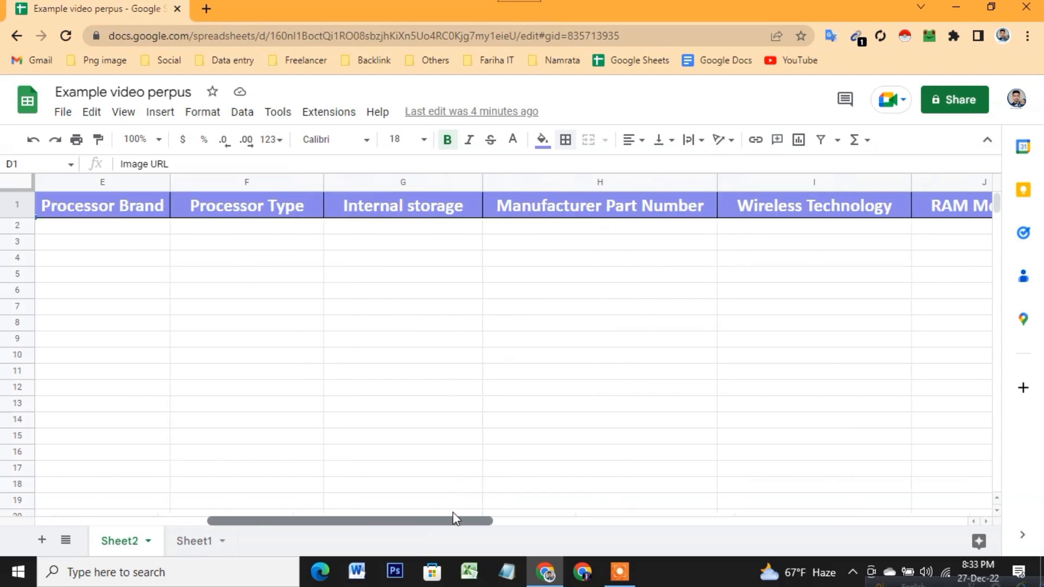
left_click(111, 210)
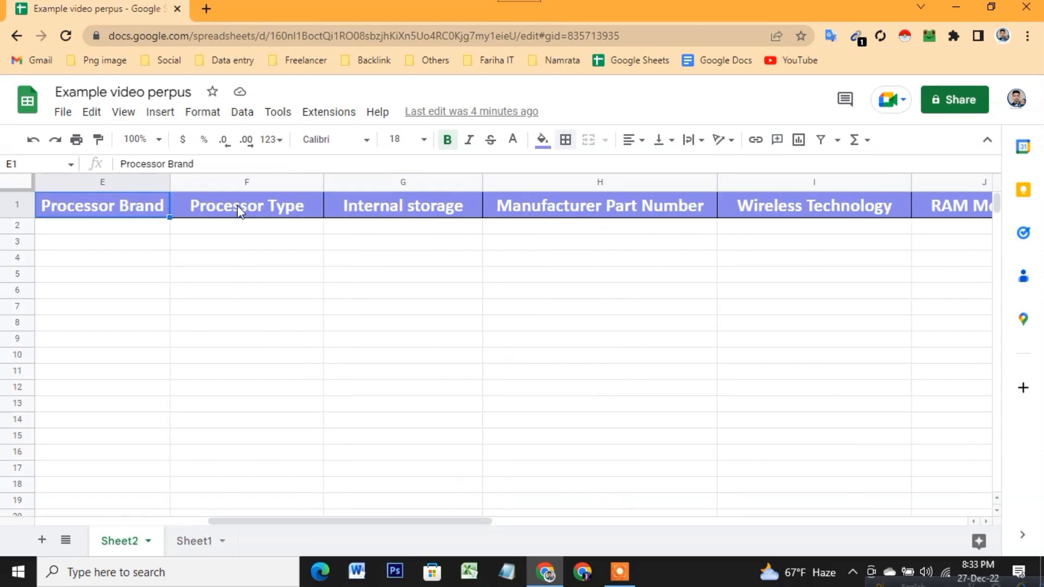
left_click(457, 214)
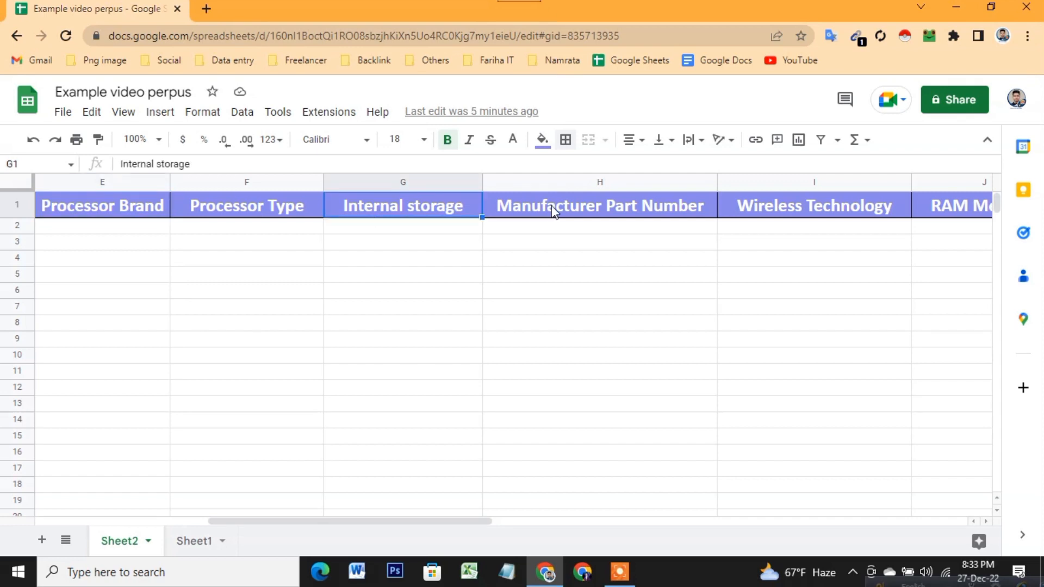
key("Right")
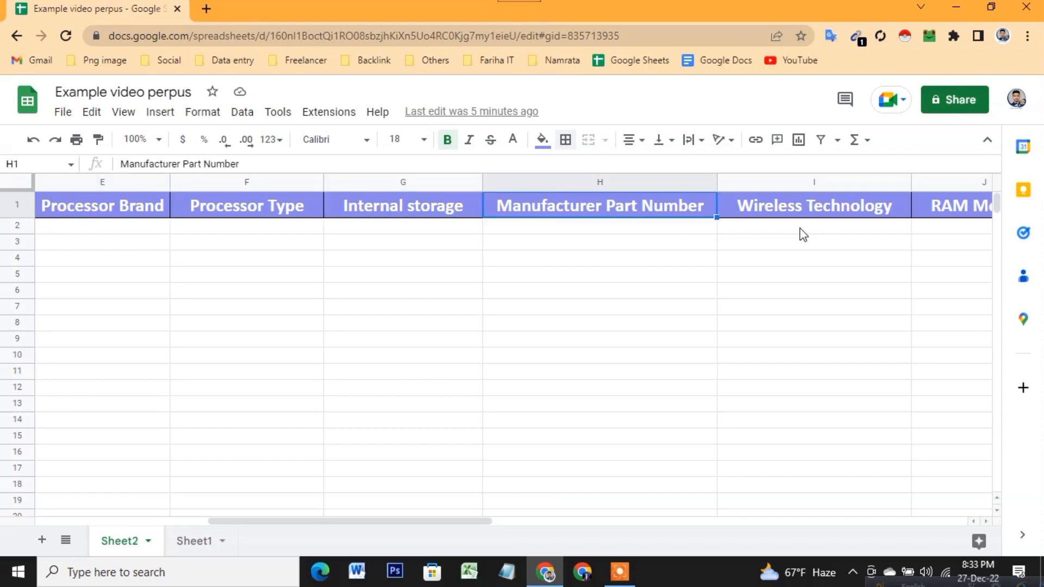
key("Right")
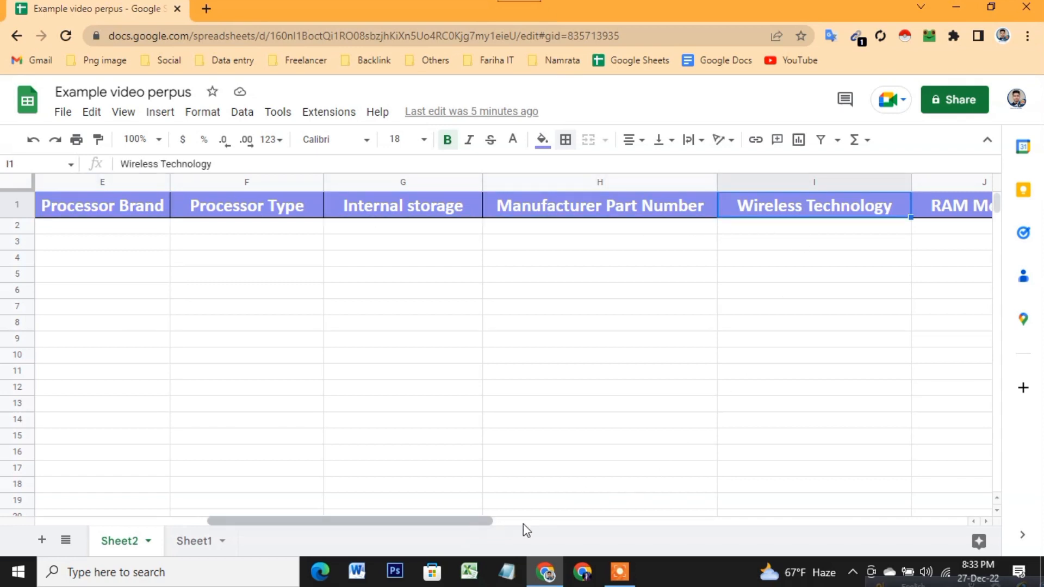
left_click_drag(565, 518, 677, 509)
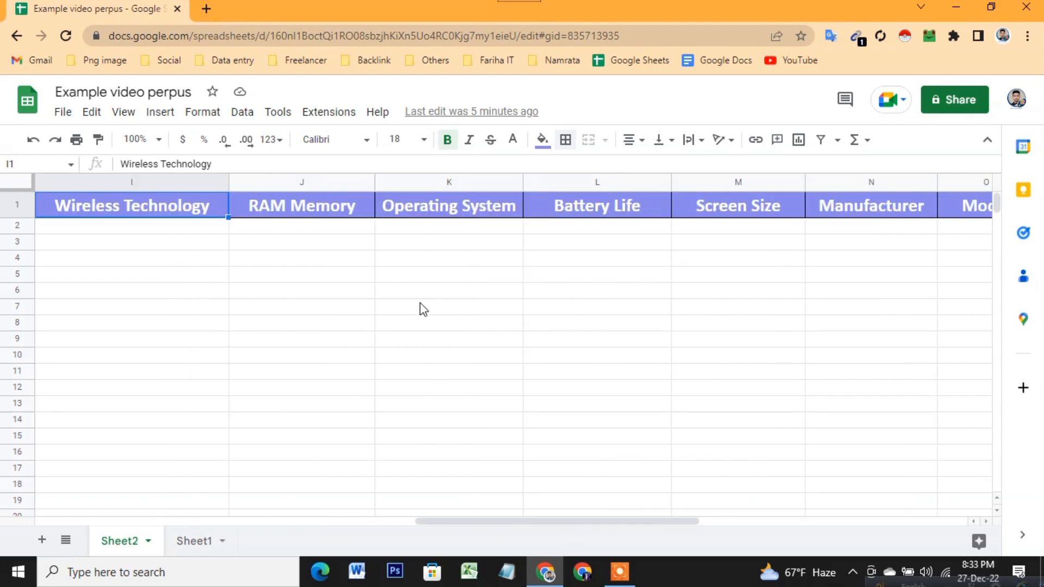
left_click(312, 212)
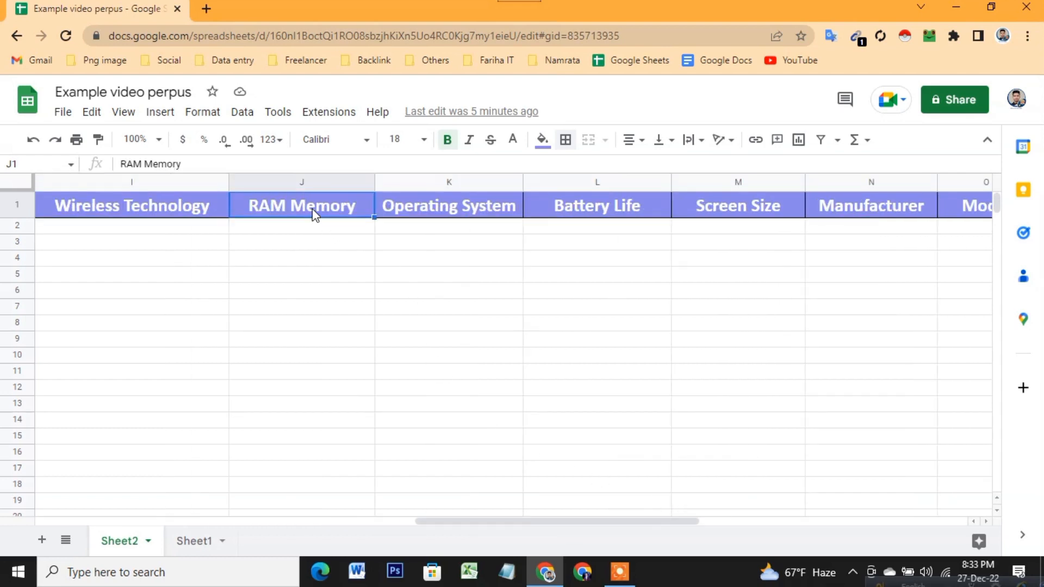
left_click(602, 209)
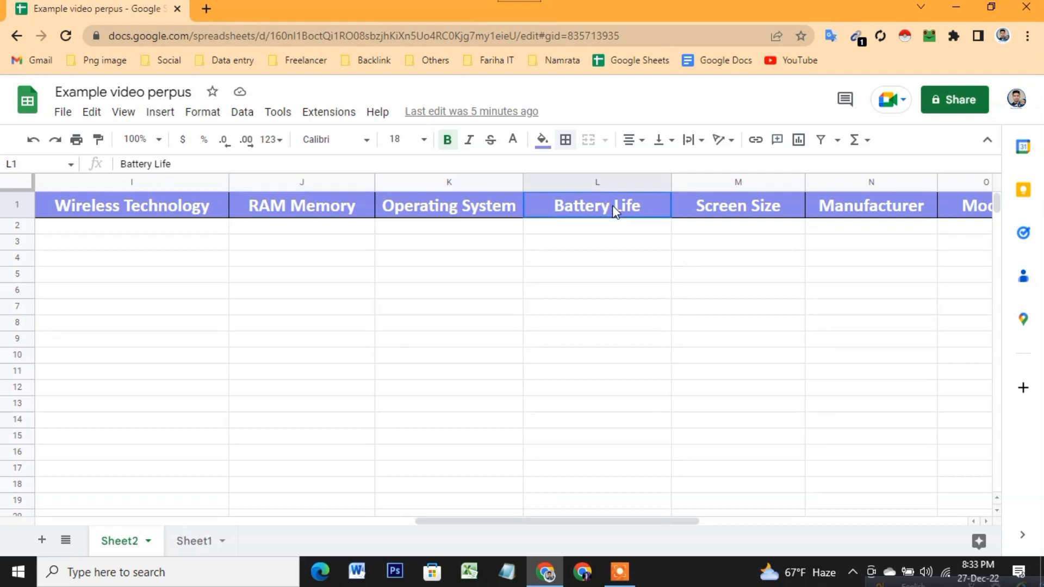
left_click(760, 221)
left_click(870, 218)
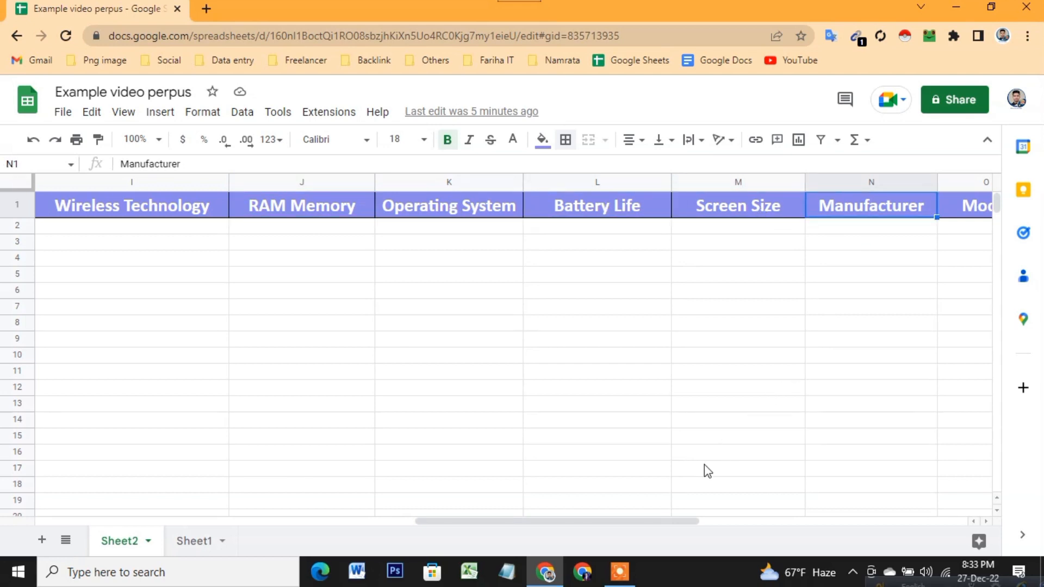
left_click_drag(664, 523, 740, 525)
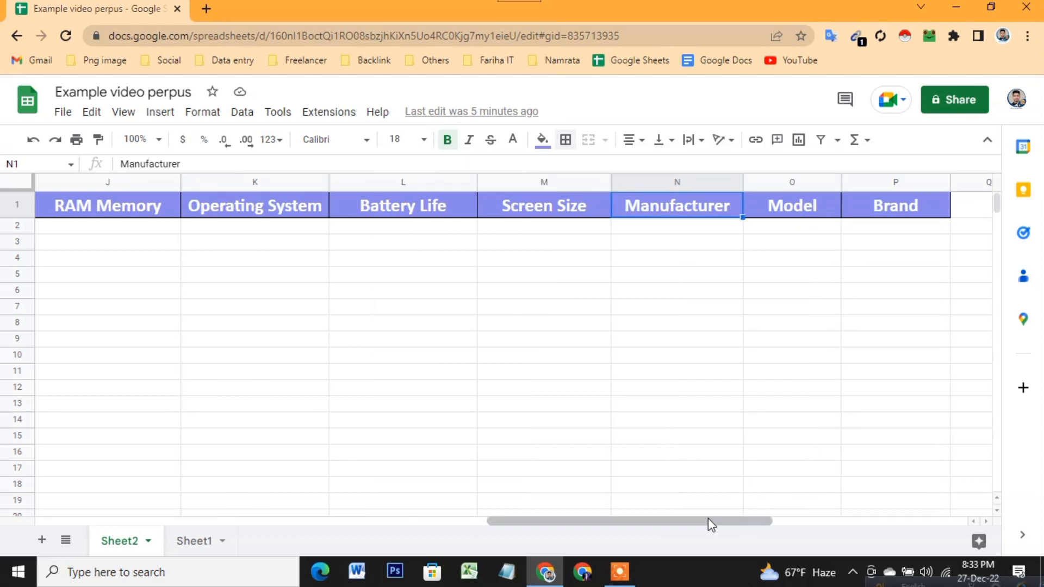
left_click_drag(706, 521, 200, 500)
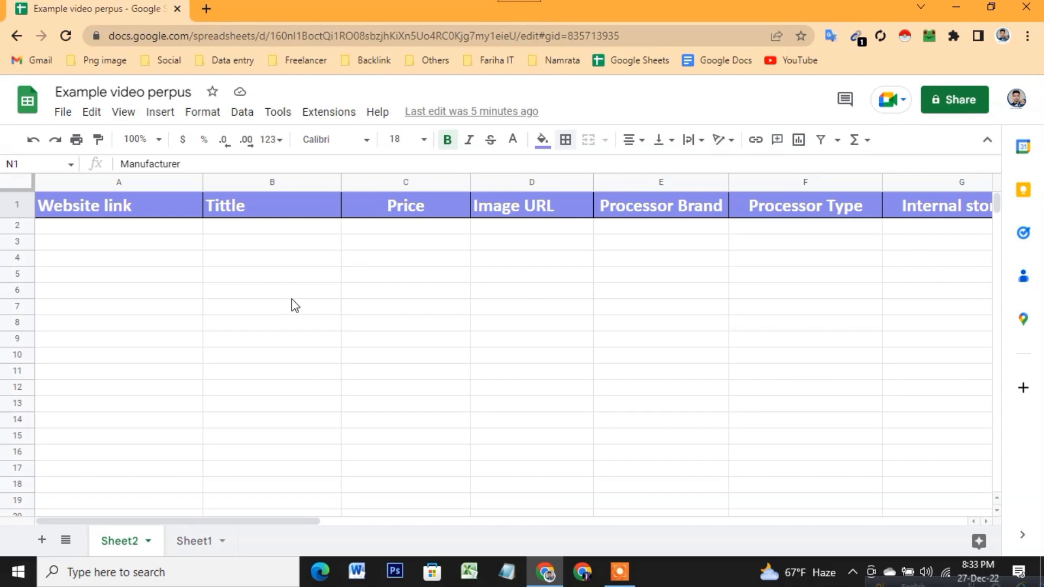
Search Google for "walmart" in a new browser tab and open the official Walmart.com website
left_click(207, 10)
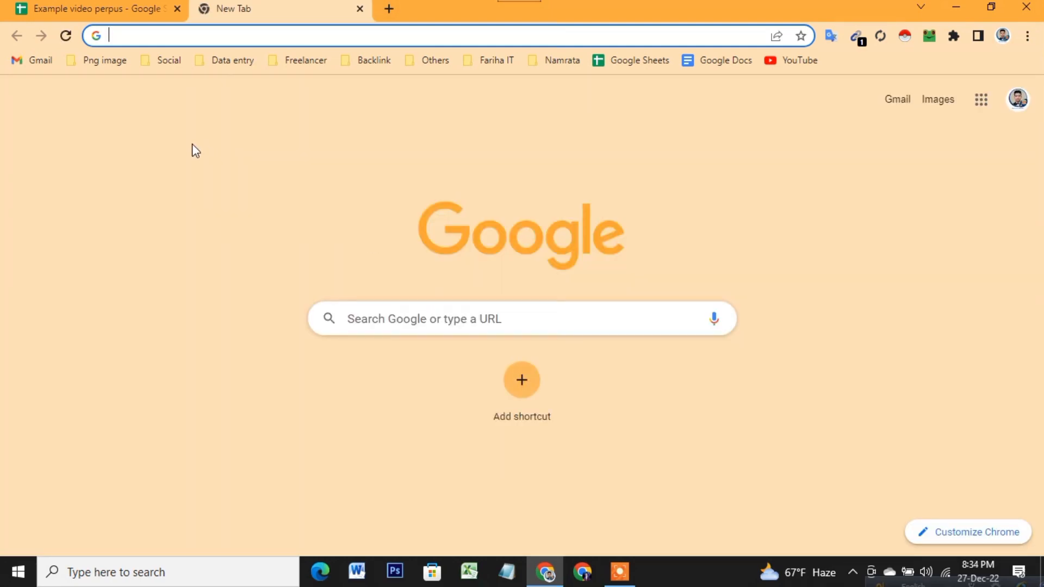
left_click(428, 322)
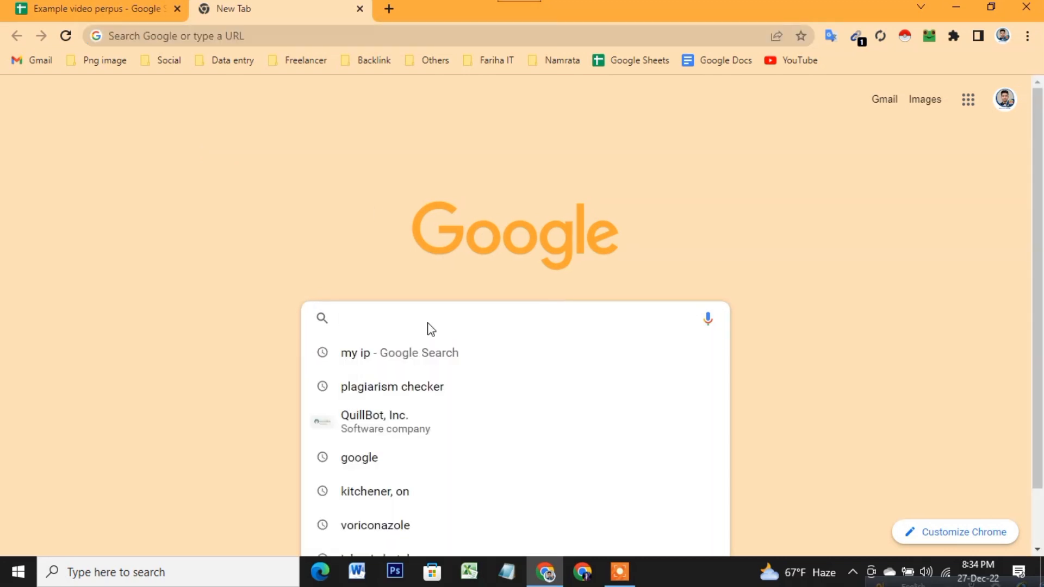
type("walmart")
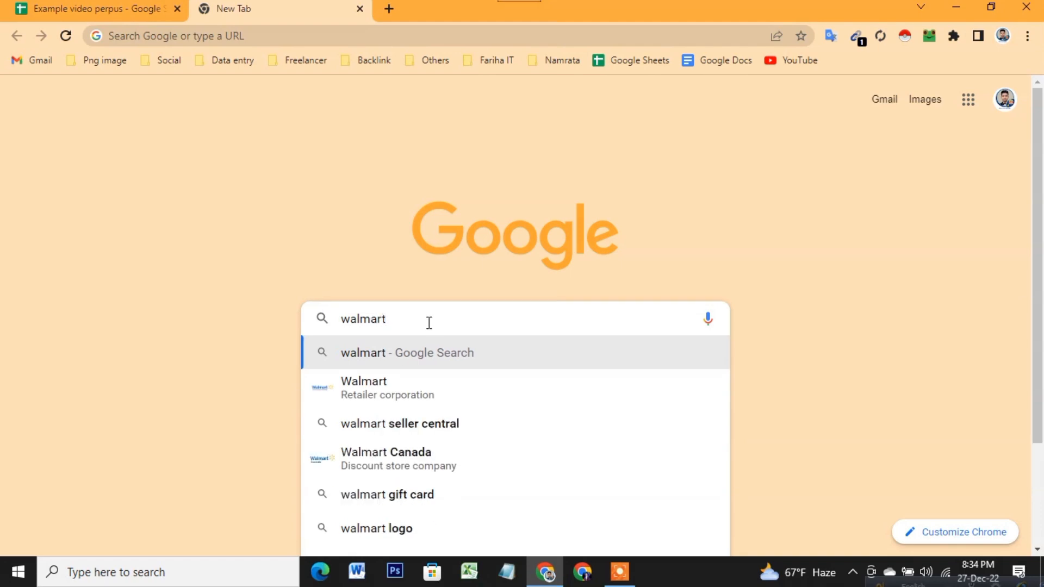
key("Return")
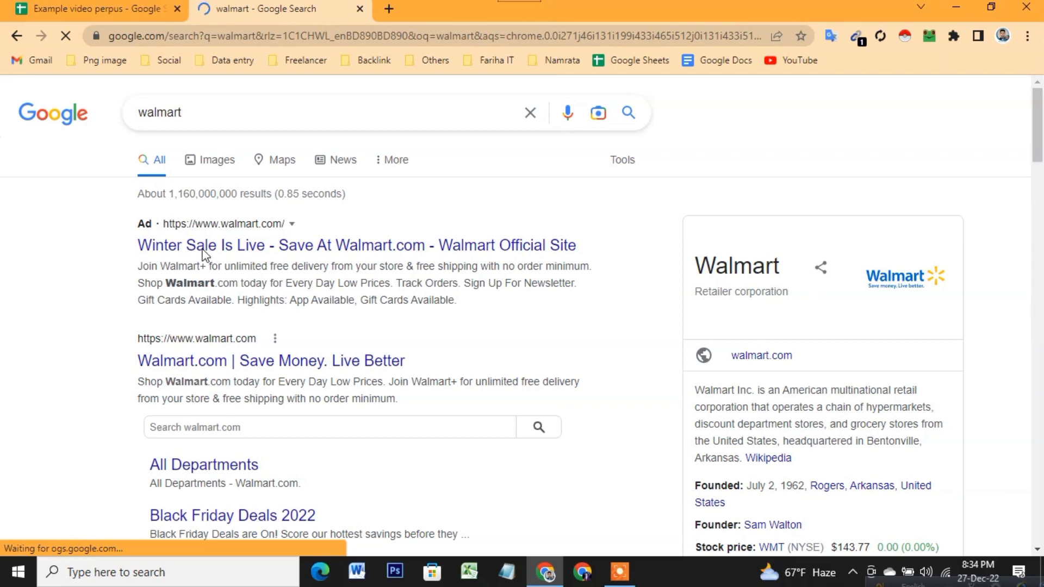
scroll(185, 324, "down", 2)
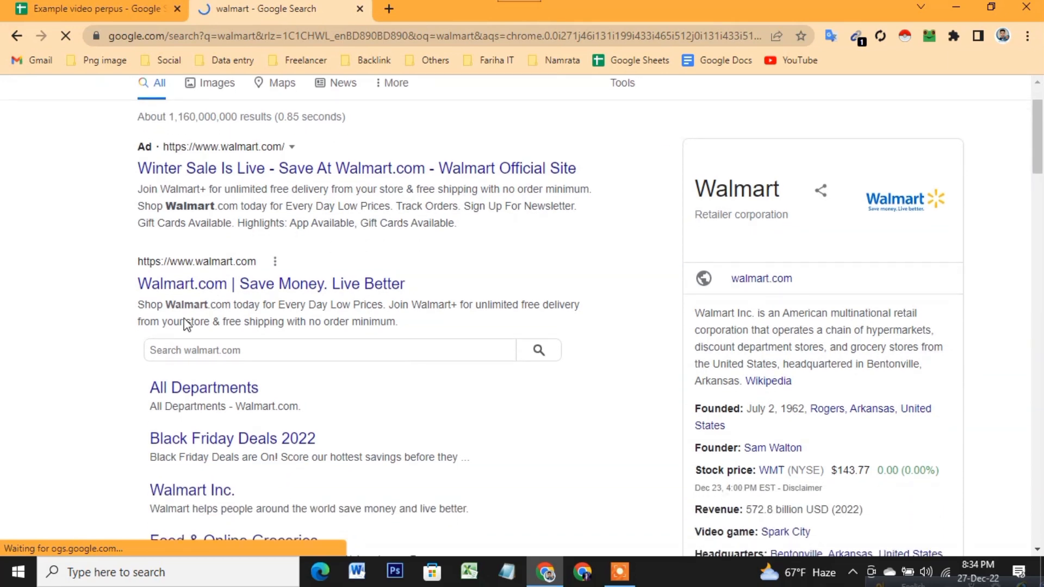
left_click(217, 291)
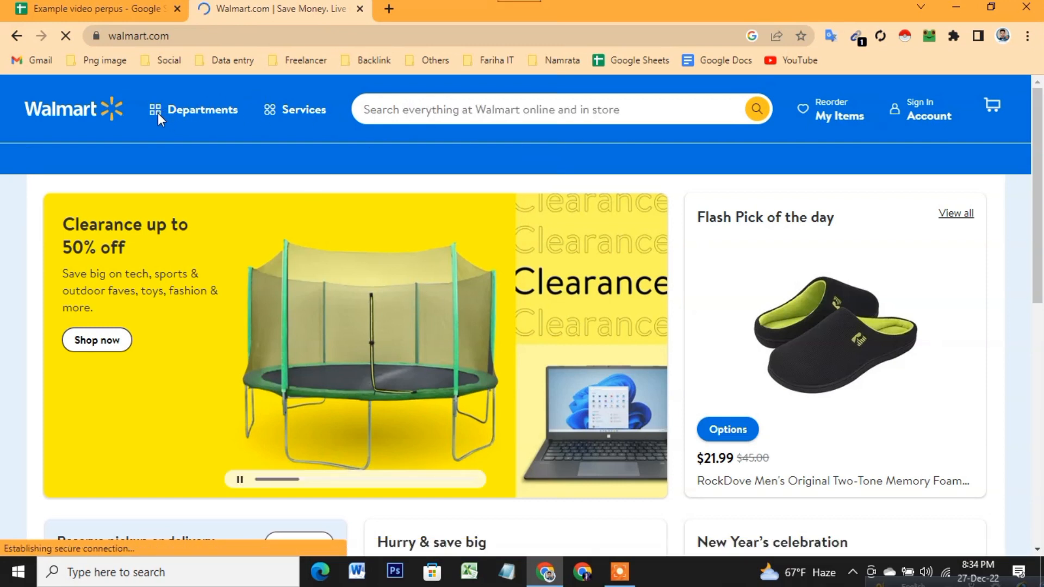
Search the Walmart site for "laptop"
scroll(280, 238, "down", 3)
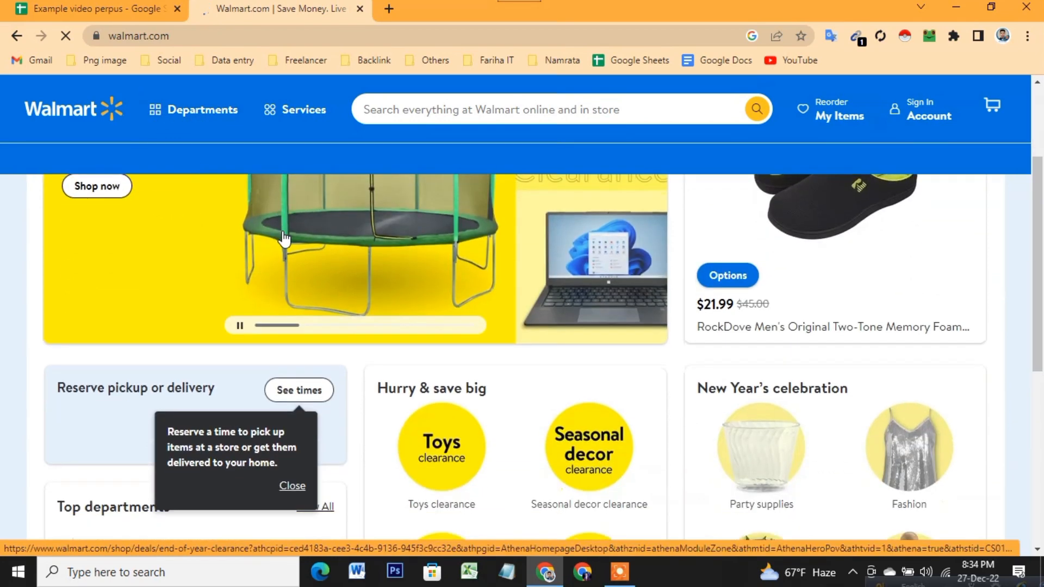
scroll(282, 239, "down", 3)
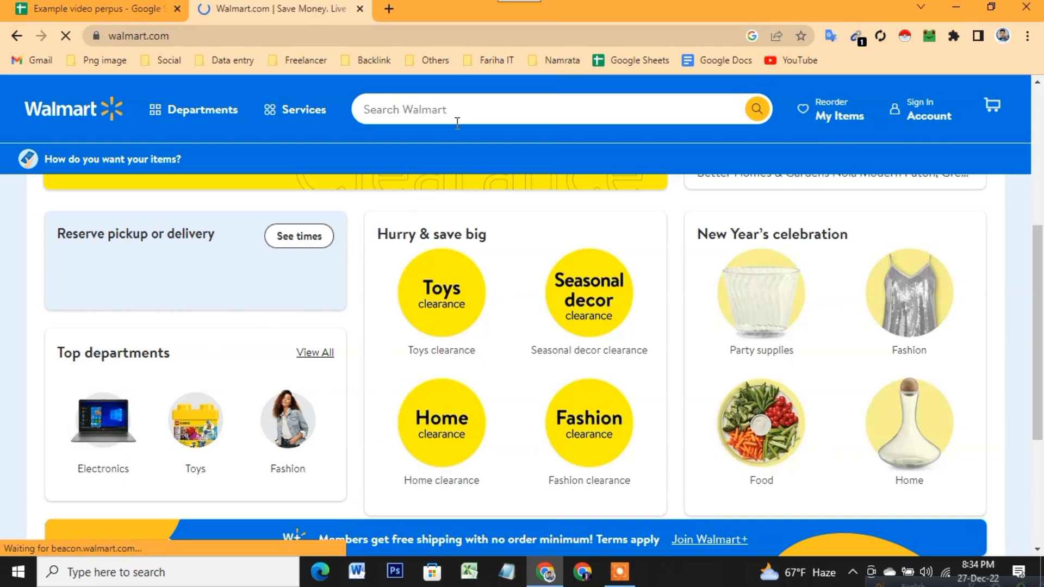
left_click(433, 111)
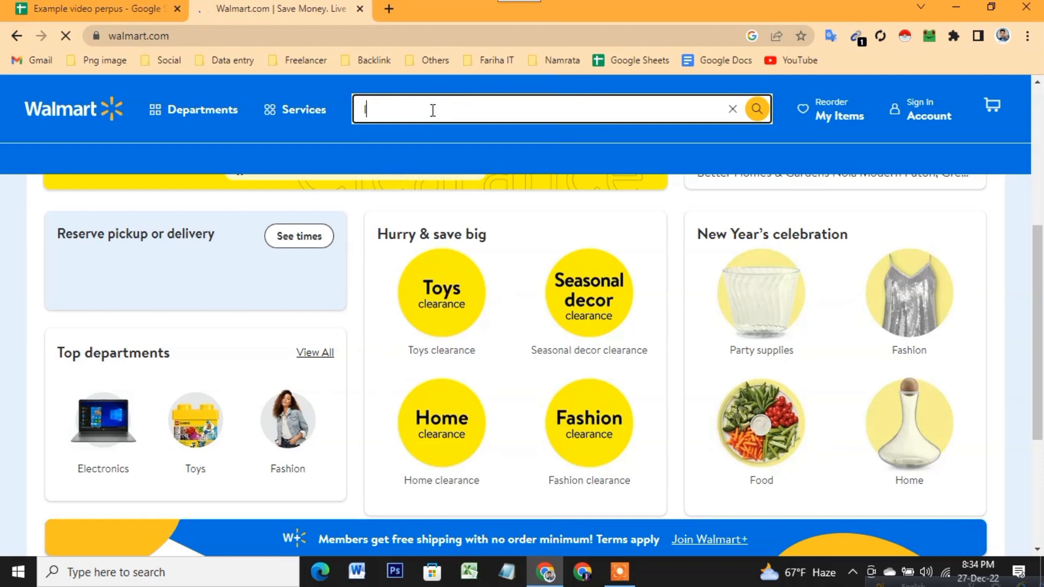
type("laptop")
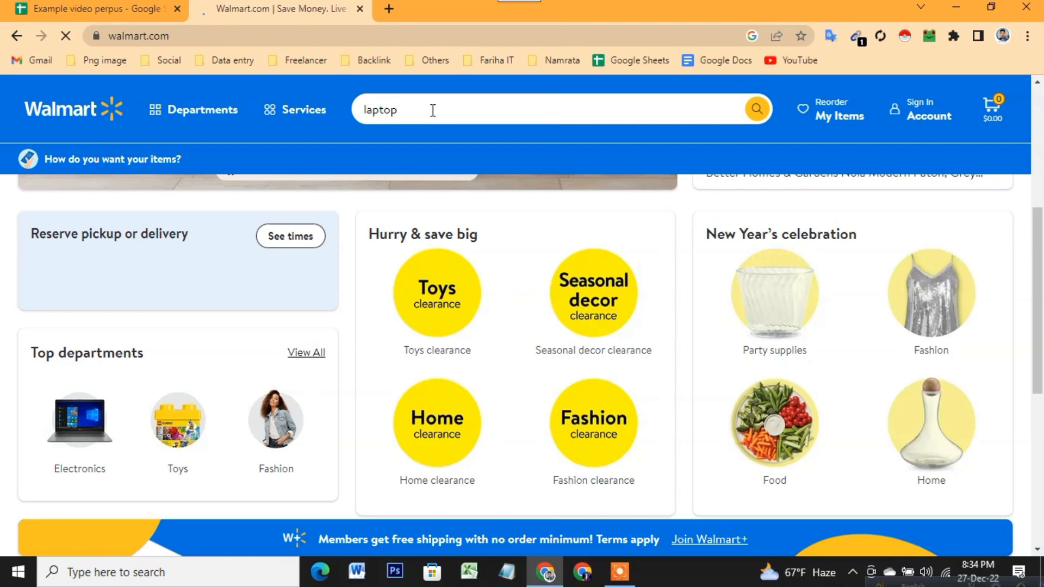
key("Return")
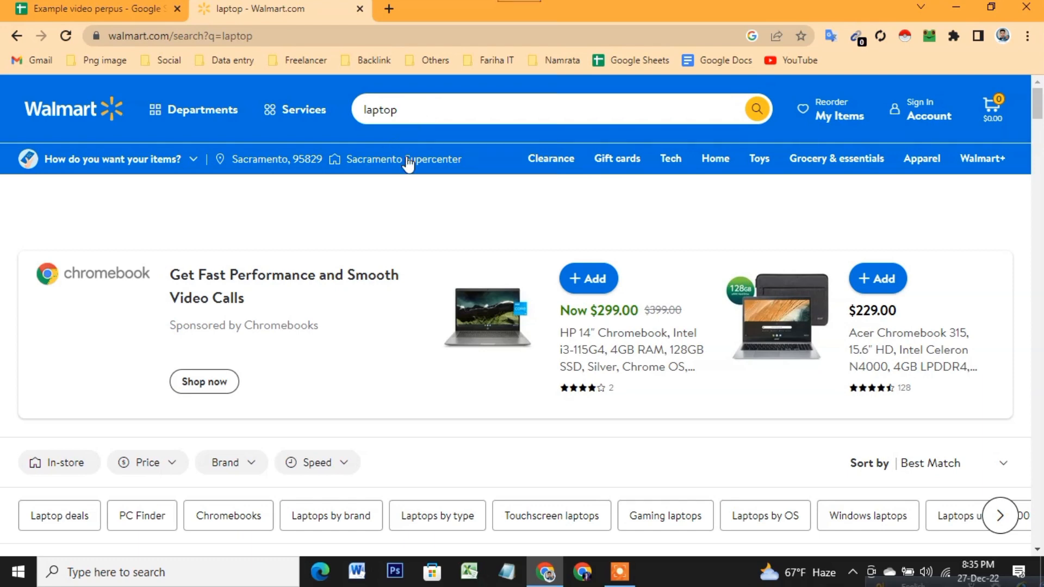
Examine the Walmart laptop search results, including the results heading, the product listings and the page navigation
scroll(333, 282, "down", 7)
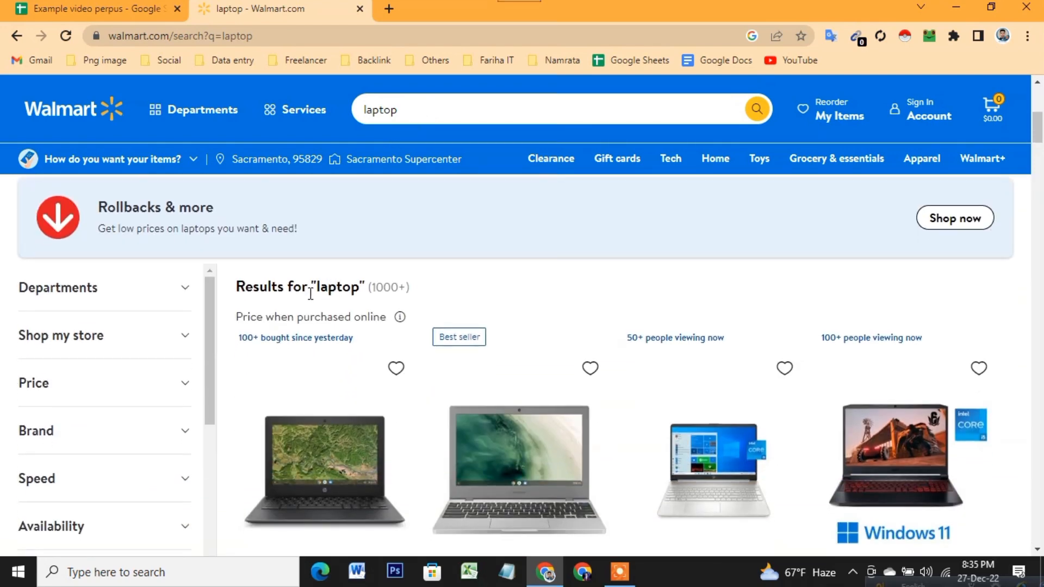
left_click_drag(235, 287, 409, 288)
left_click(517, 294)
scroll(505, 285, "down", 7)
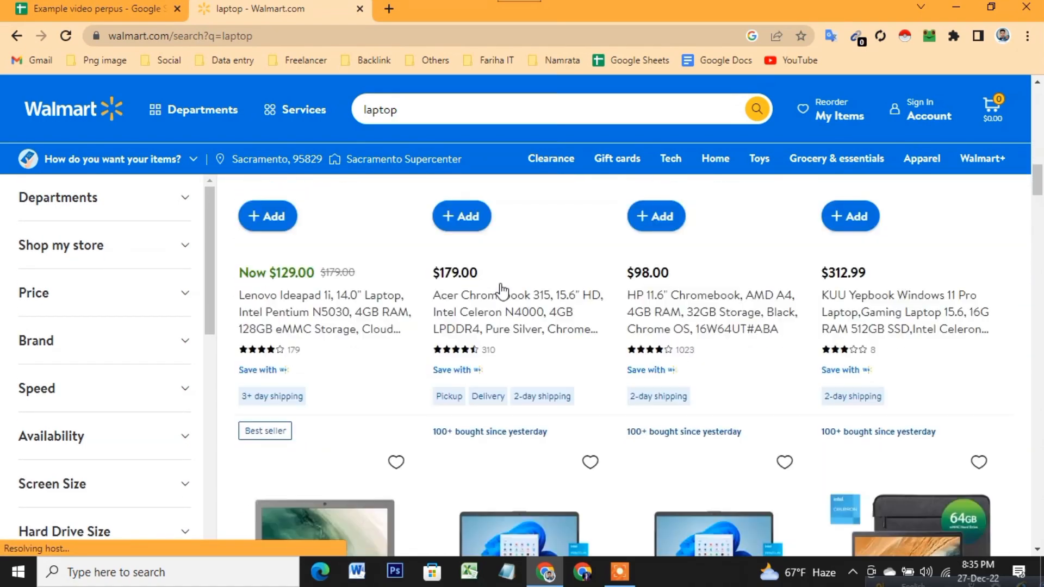
scroll(500, 291, "down", 20)
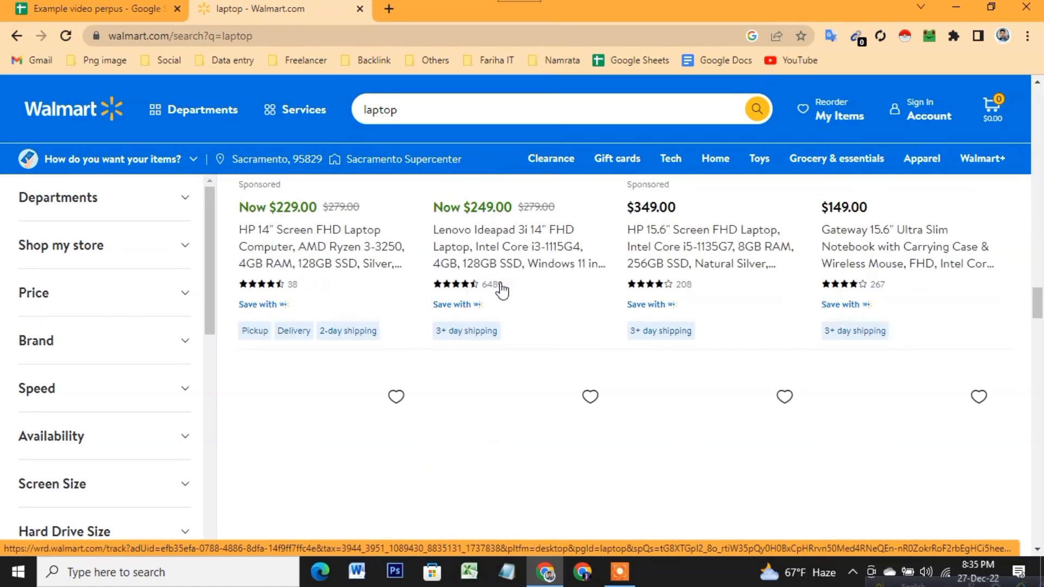
scroll(502, 291, "down", 20)
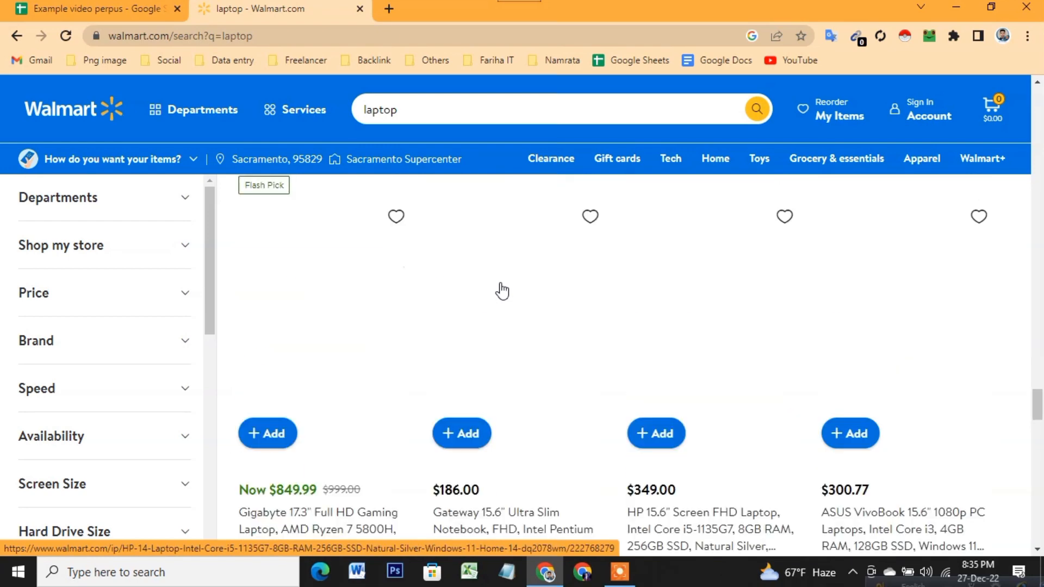
scroll(502, 291, "down", 20)
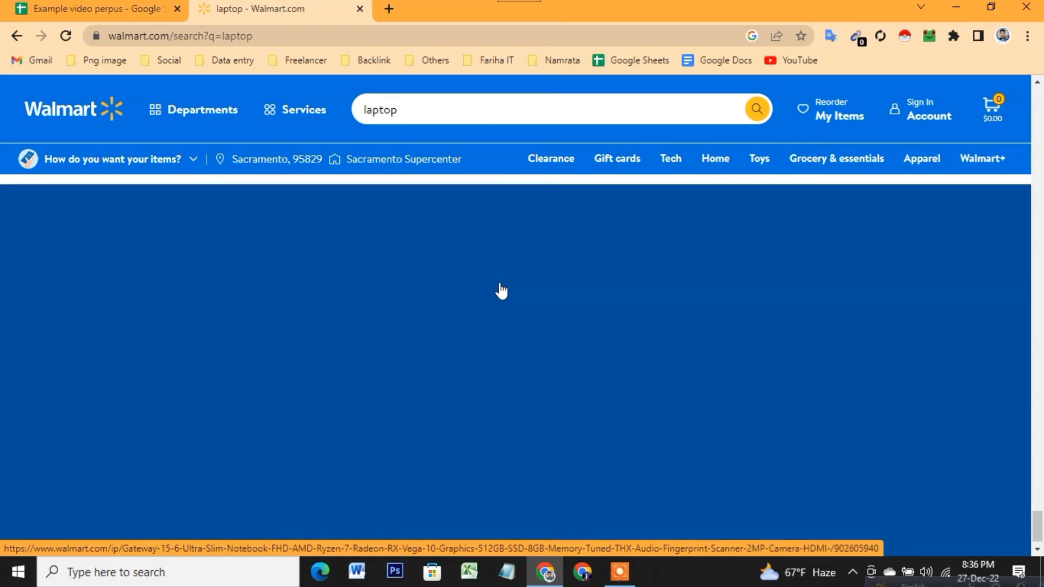
scroll(500, 286, "up", 5)
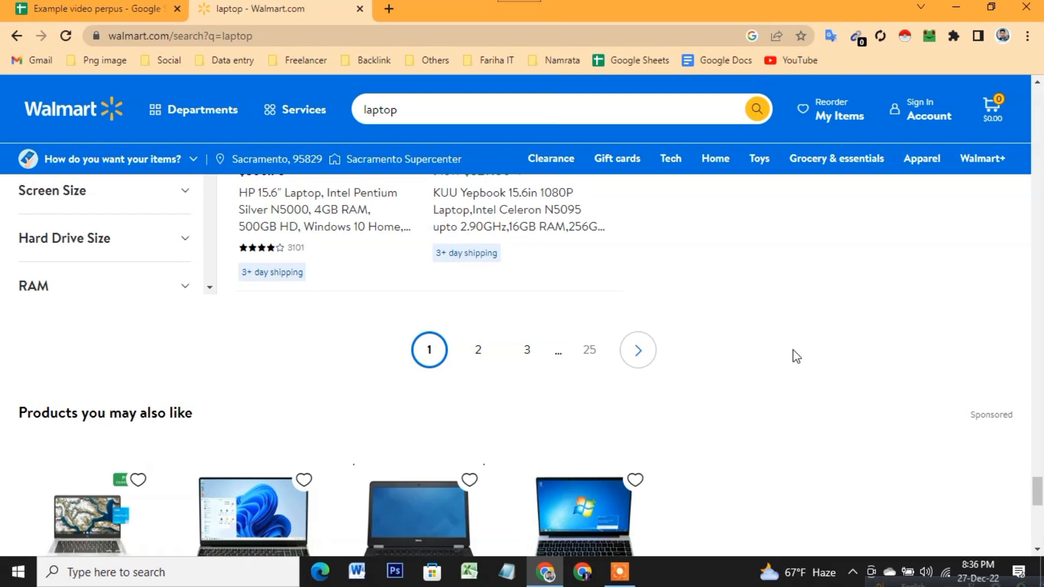
scroll(714, 338, "up", 15)
scroll(708, 343, "up", 15)
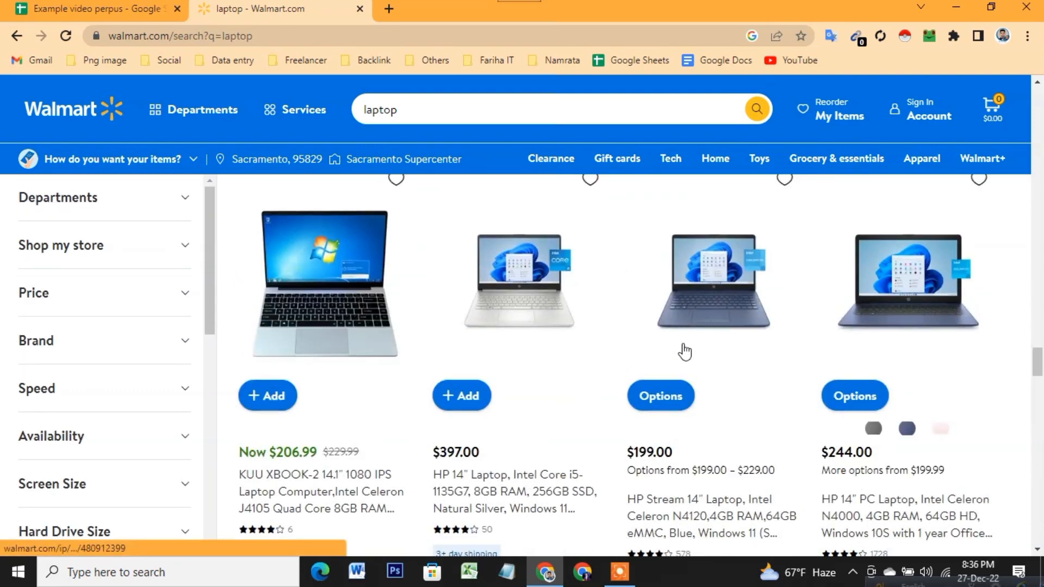
scroll(680, 355, "up", 15)
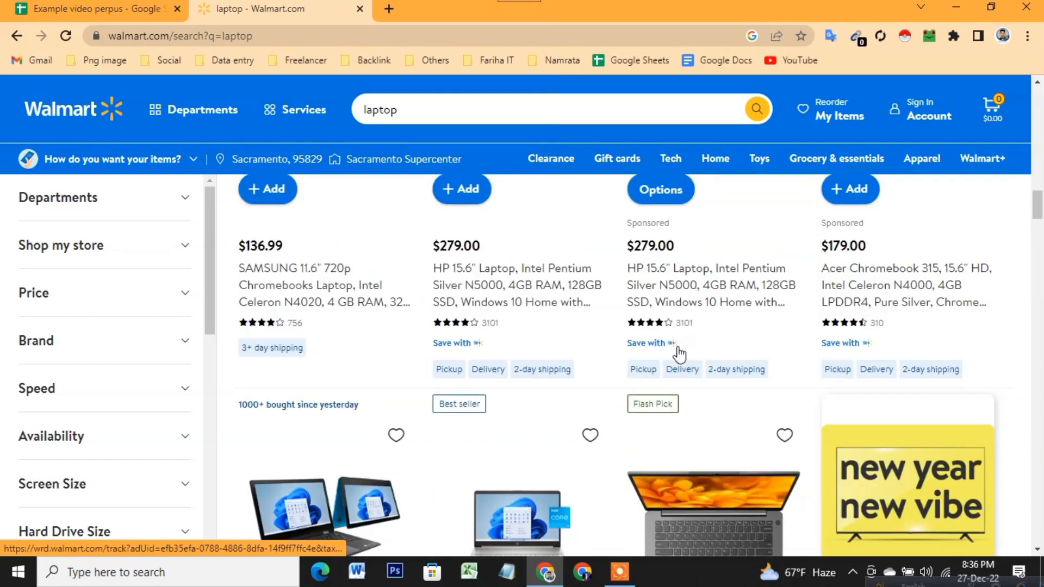
scroll(677, 354, "down", 10)
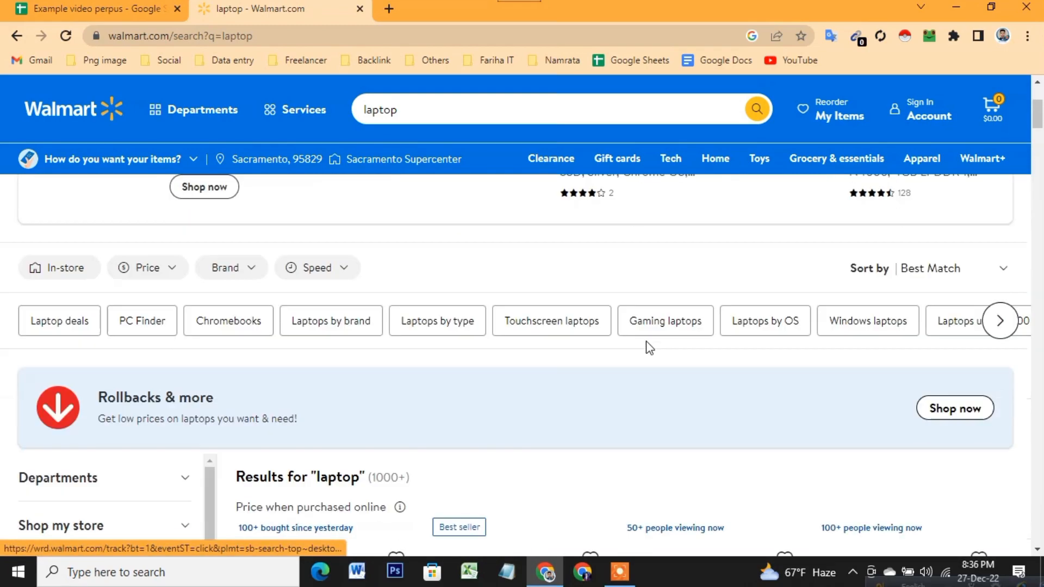
Open the HP 11.6" Chromebook listing from the laptop search results in a new tab and switch to it
scroll(310, 425, "down", 3)
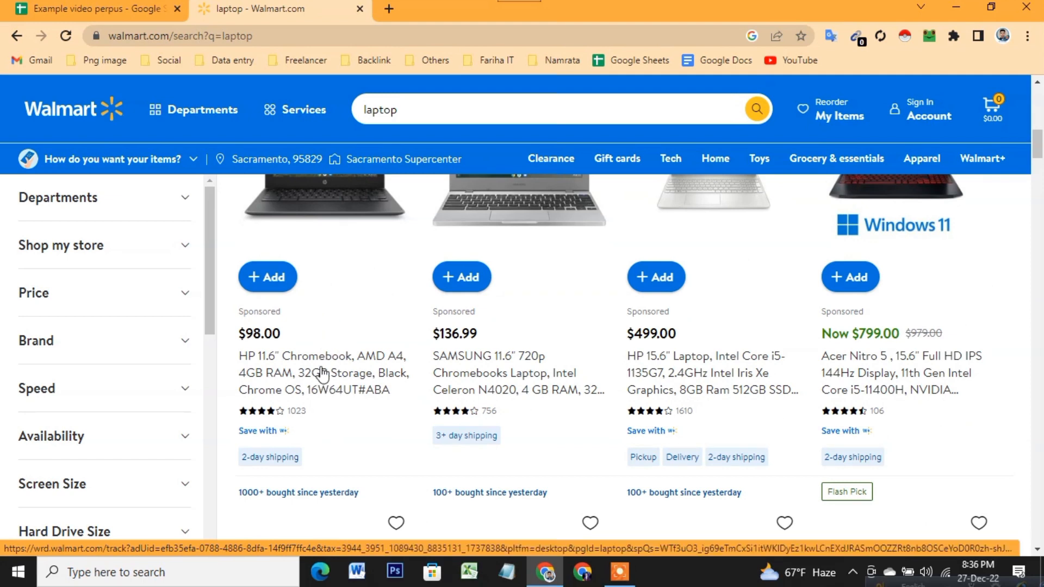
right_click(321, 369)
left_click(358, 379)
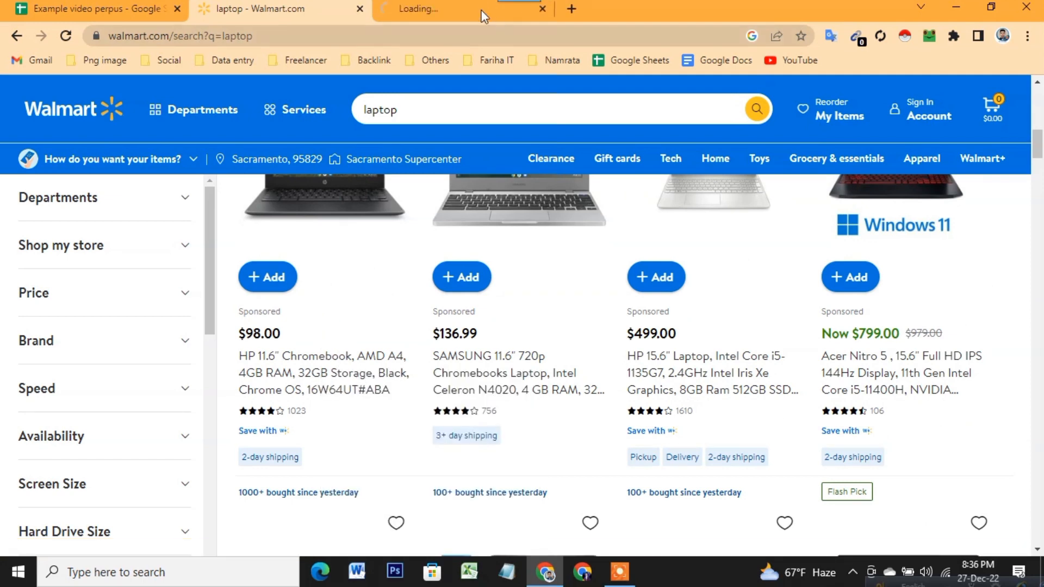
left_click(456, 22)
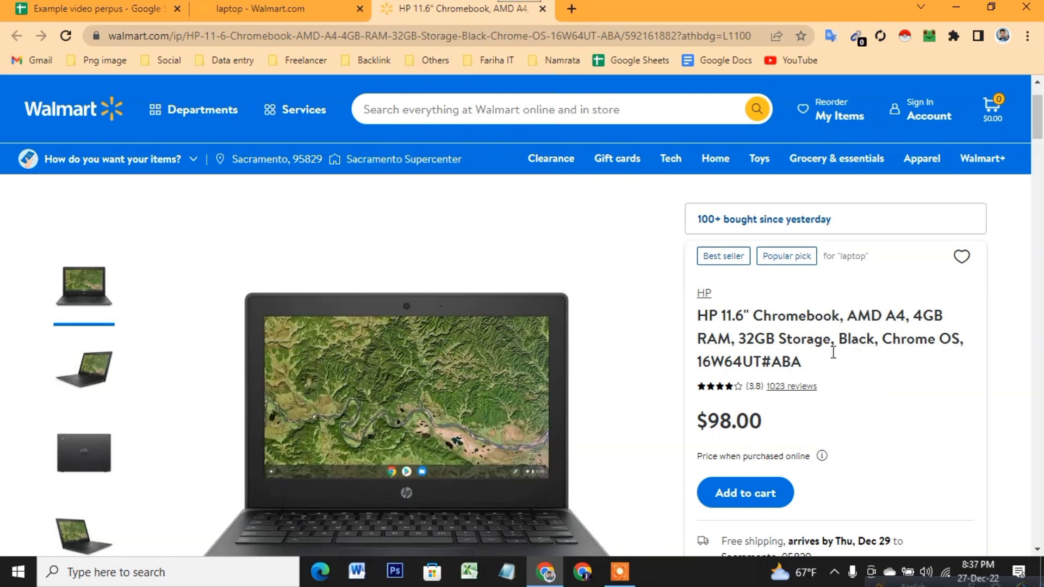
Copy the product title "HP 11.6" Chromebook, AMD A4, 4GB RAM, 32GB Storage, Black, Chrome OS, 16W64UT#ABA" into cell B2 of the sheet
left_click_drag(807, 368, 692, 329)
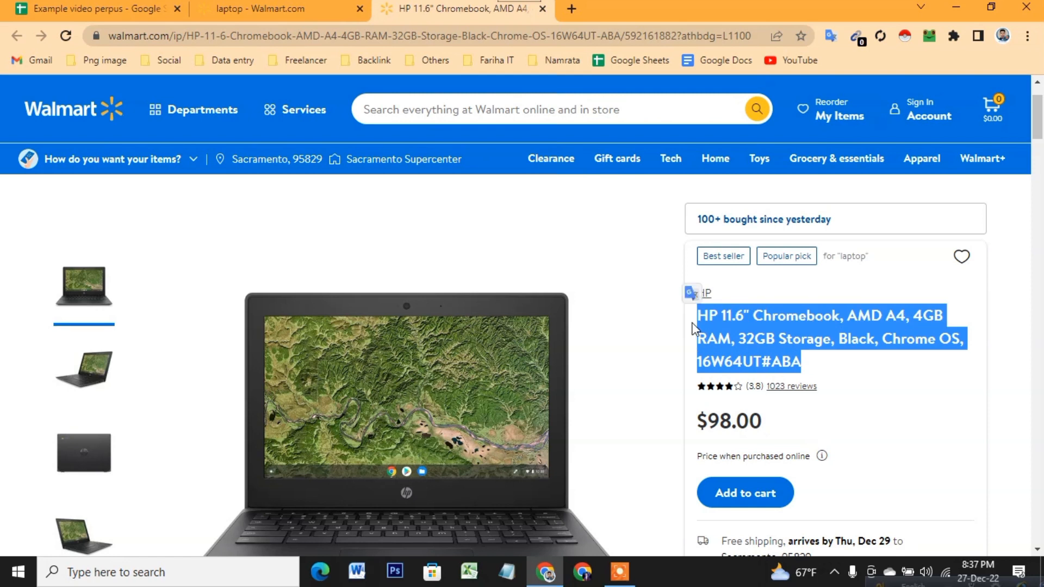
key("ctrl+c")
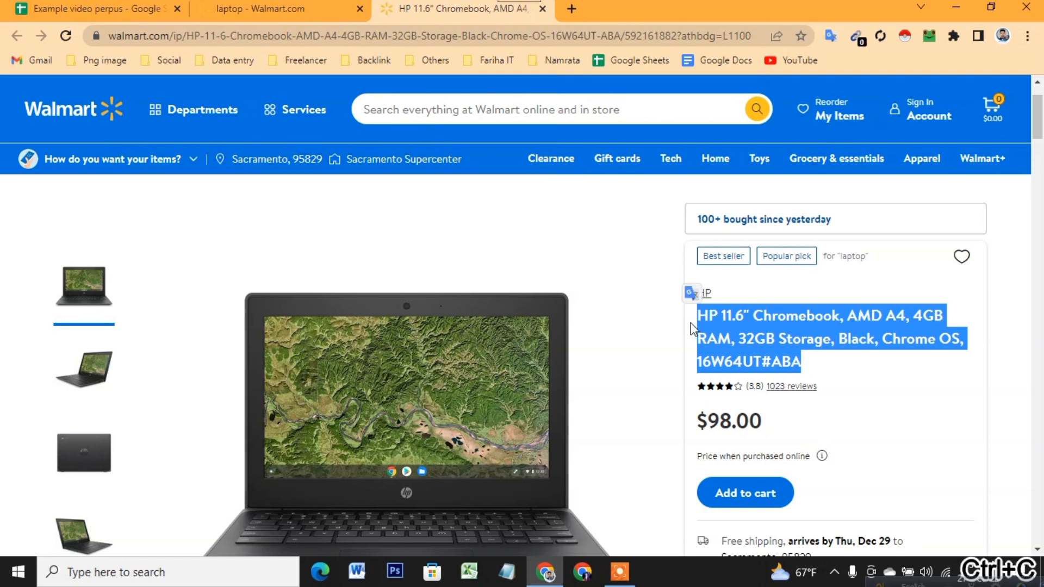
left_click(131, 9)
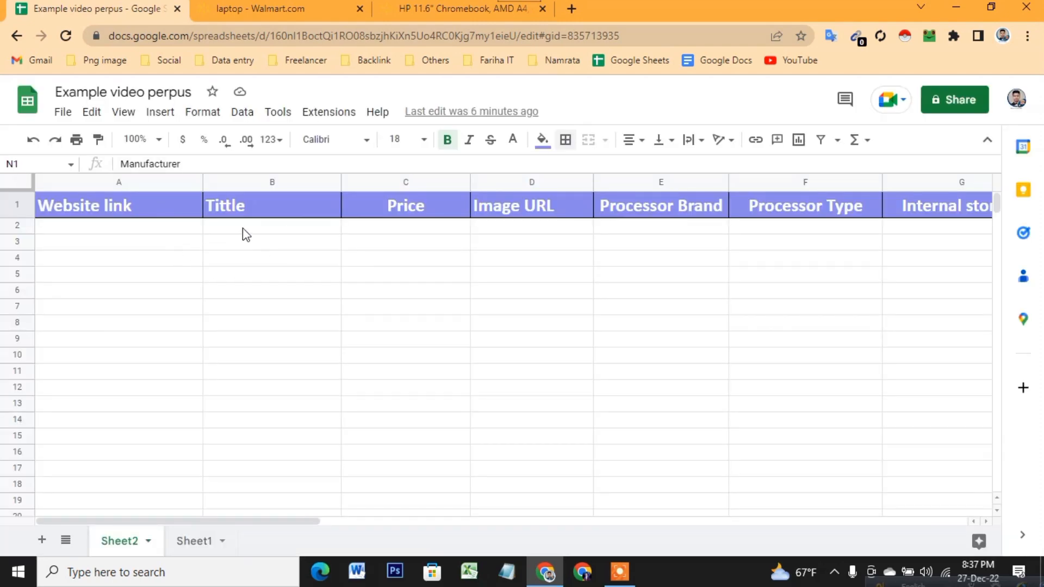
left_click(243, 227)
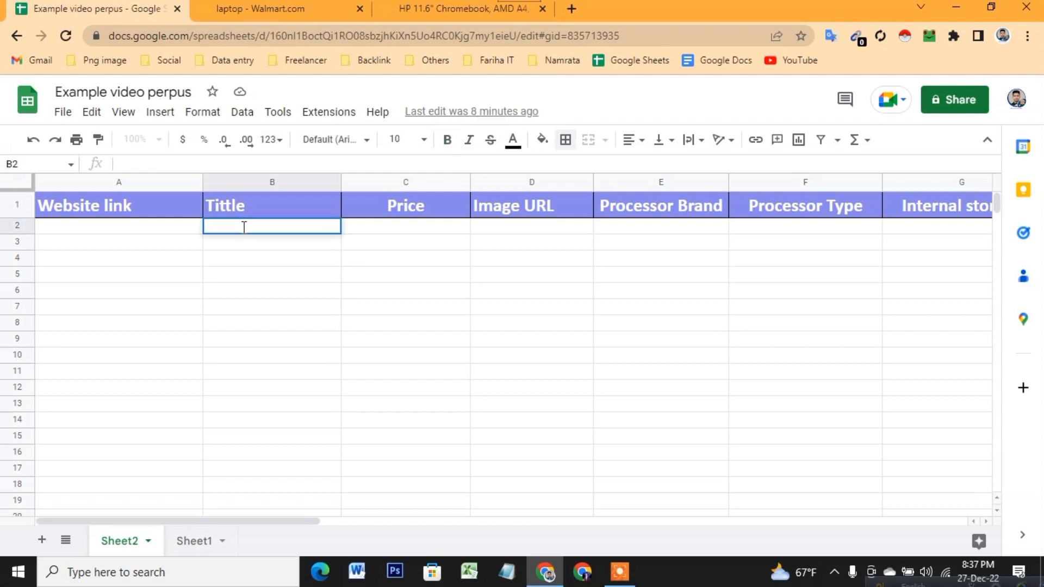
key("ctrl+v")
left_click(302, 275)
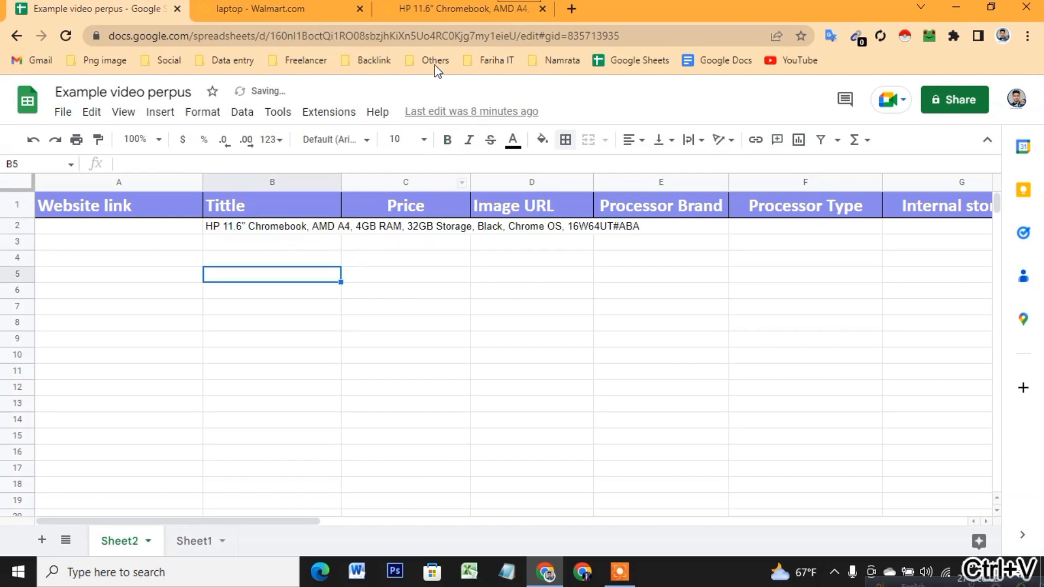
Copy the HP Chromebook product page's web address into cell A2 under Website link
left_click(446, 11)
left_click(310, 34)
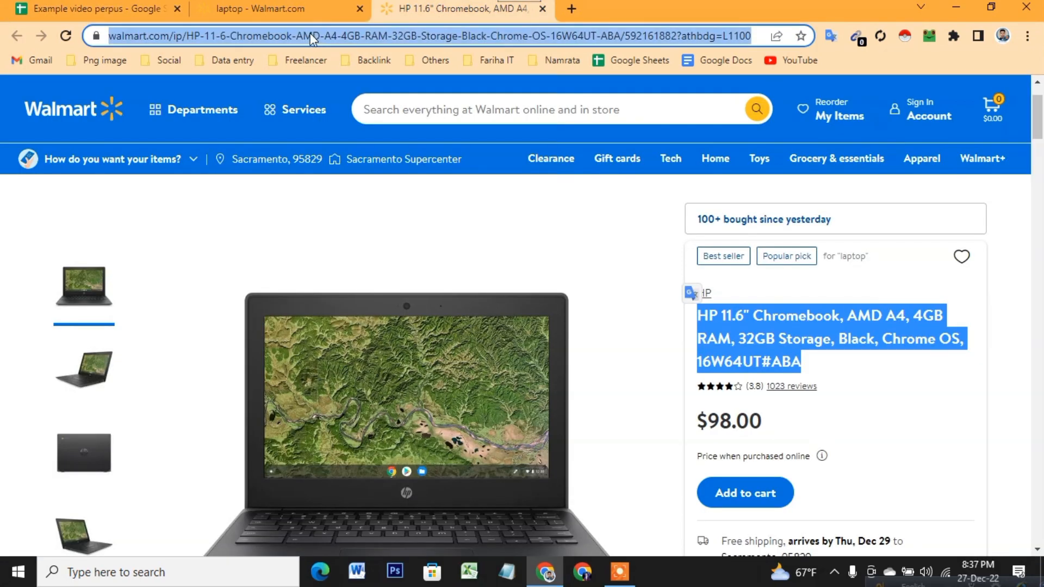
key("ctrl+c")
left_click(107, 15)
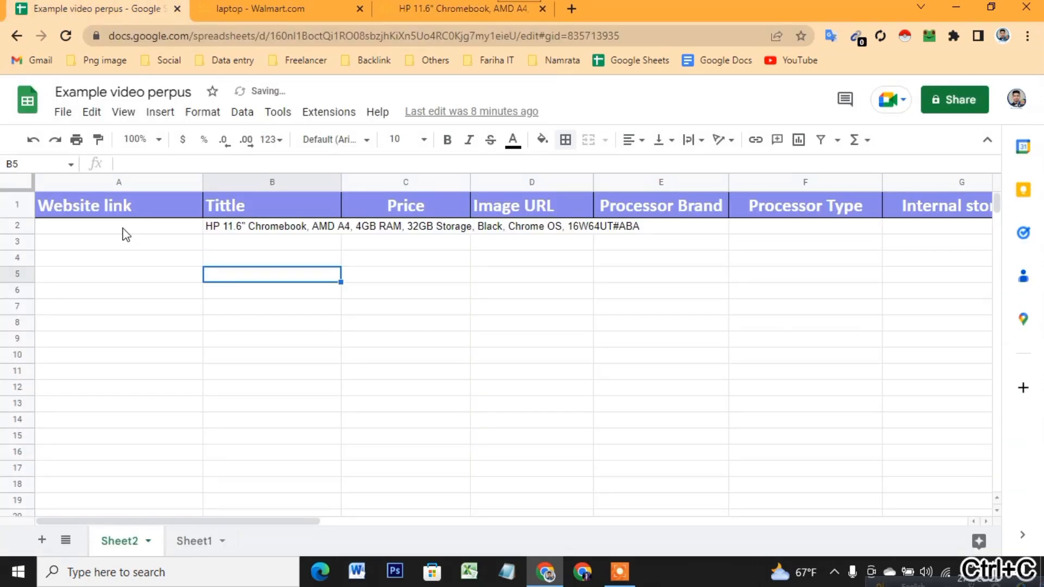
left_click(121, 227)
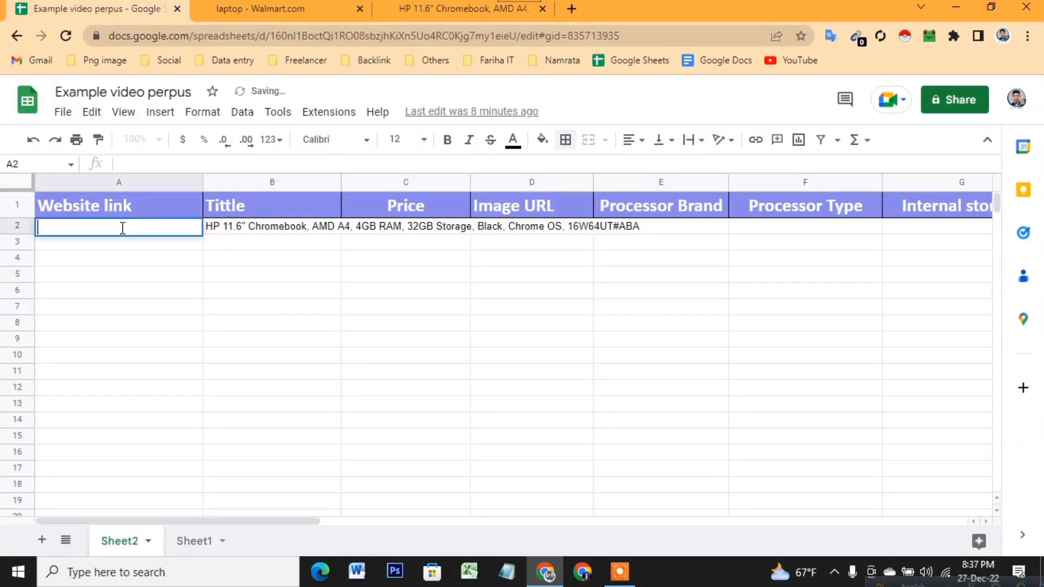
key("ctrl+v")
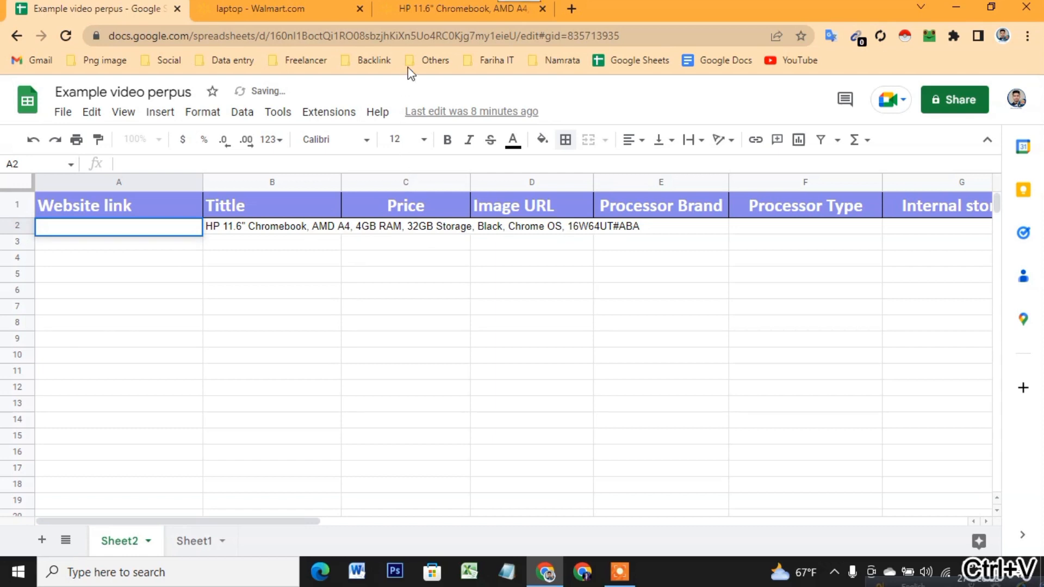
Copy the Chromebook's price, $98.00, from the product page into cell C2 under Price
left_click(444, 6)
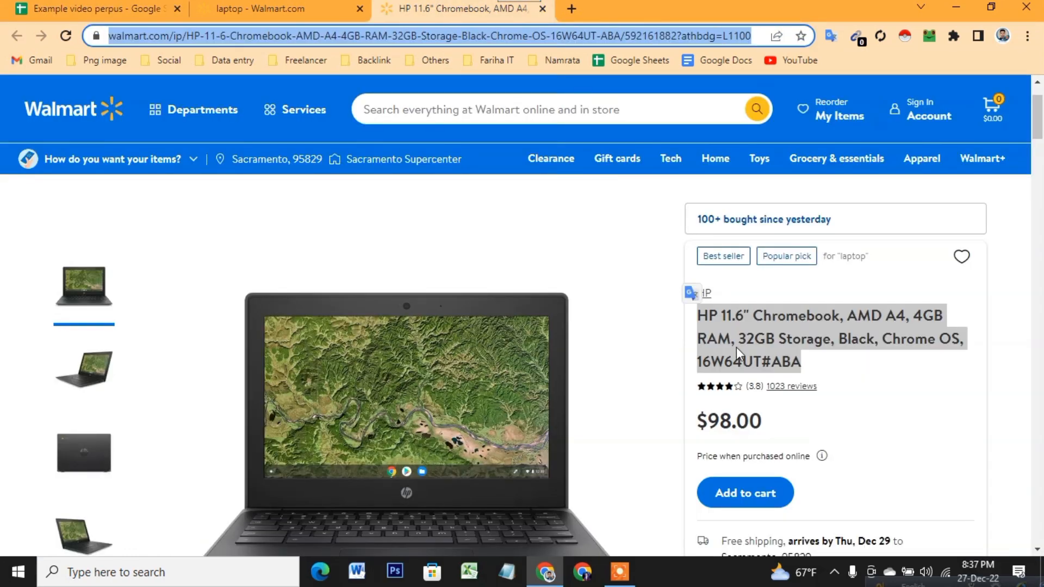
triple_click(701, 420)
key("ctrl+c")
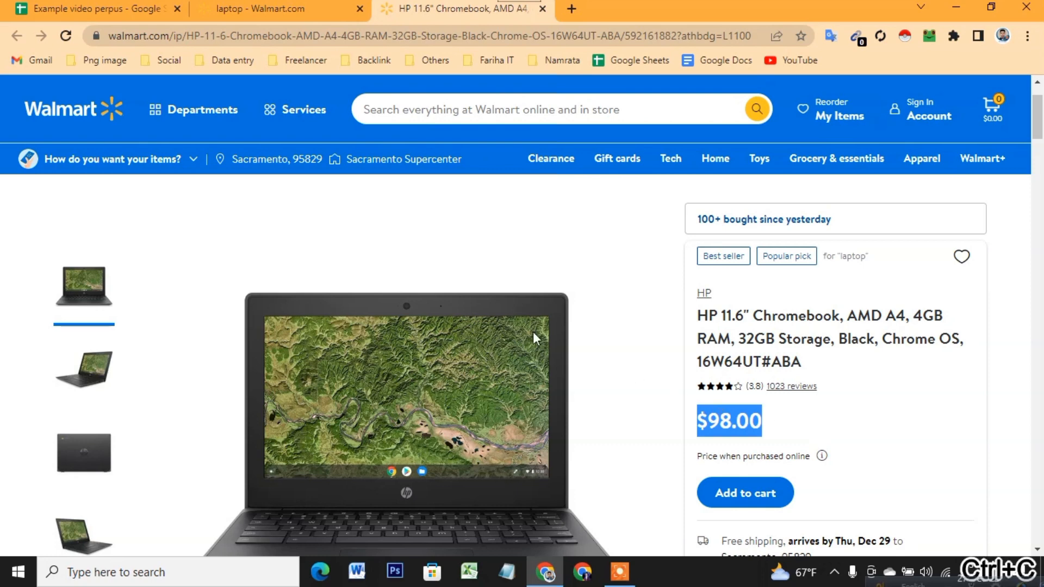
left_click(122, 7)
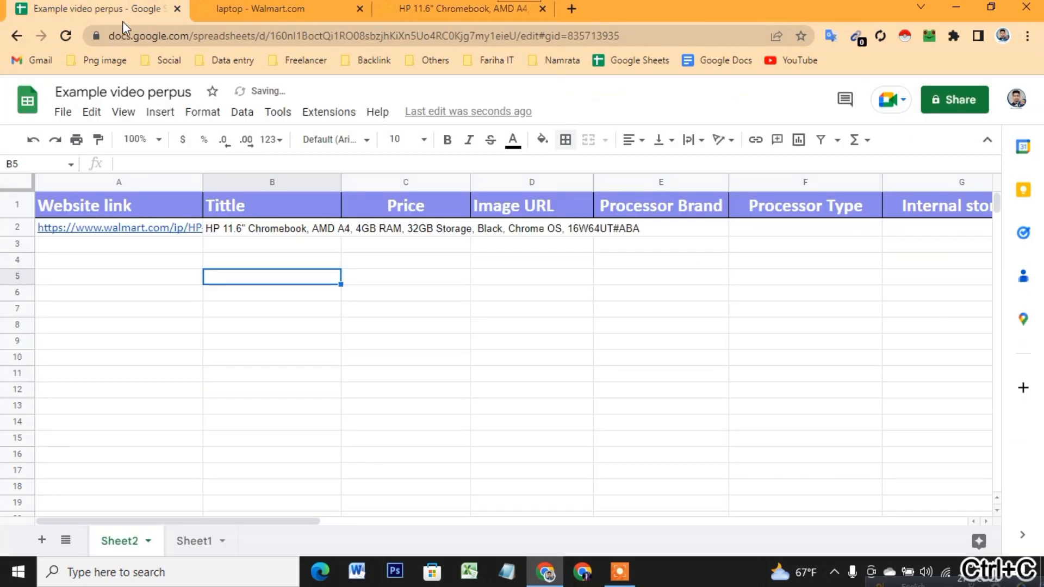
double_click(424, 228)
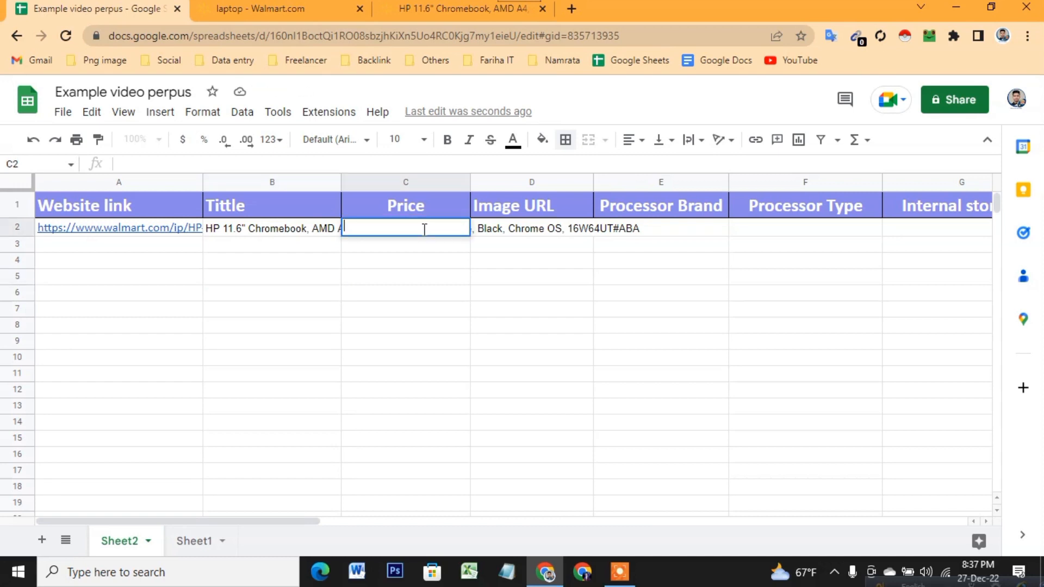
key("ctrl+v")
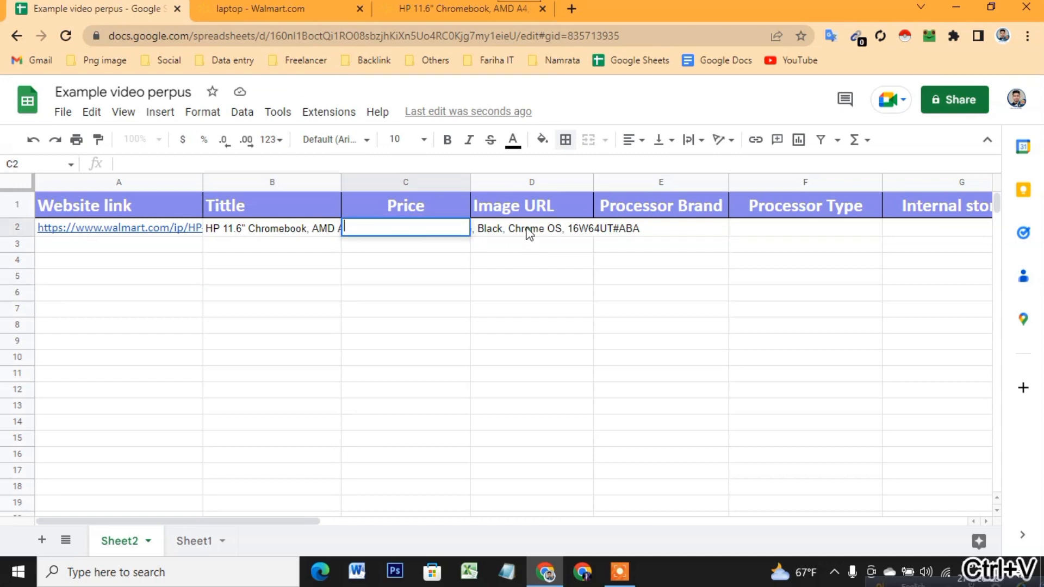
left_click(556, 240)
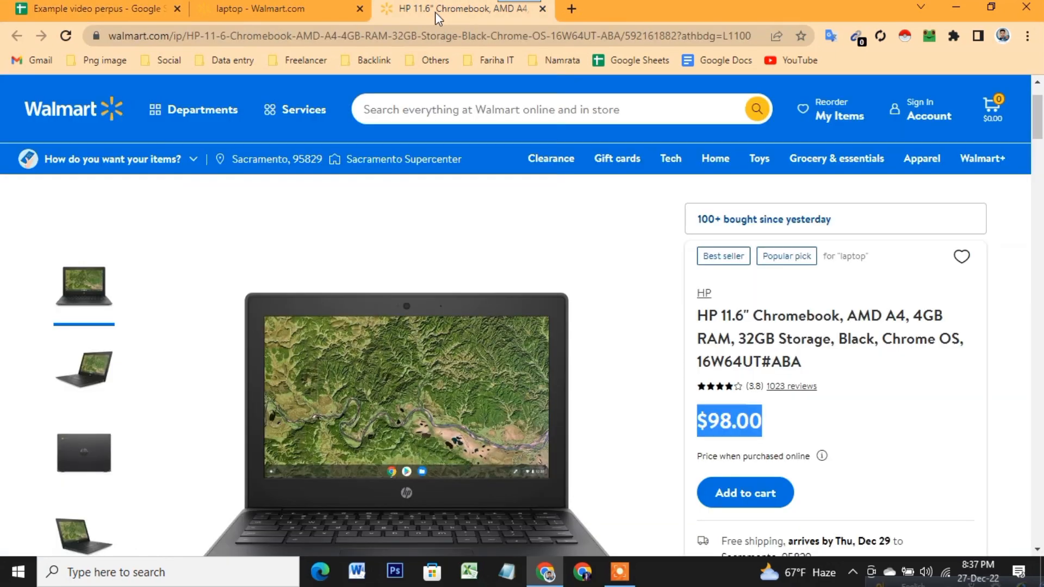
Copy the image URL of the first product thumbnail into cell D2 under Image URL
left_click(435, 10)
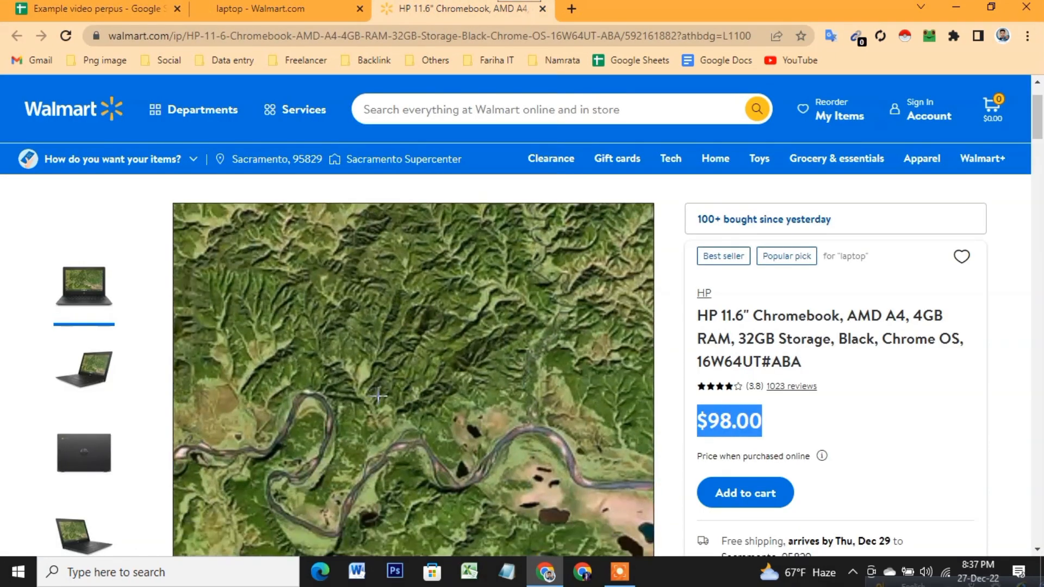
right_click(80, 297)
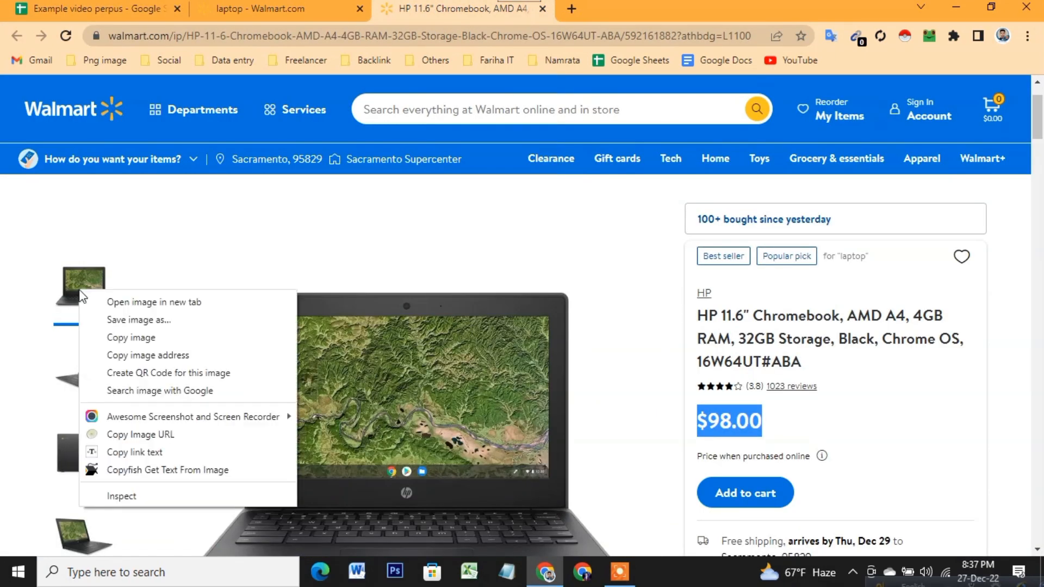
left_click(151, 440)
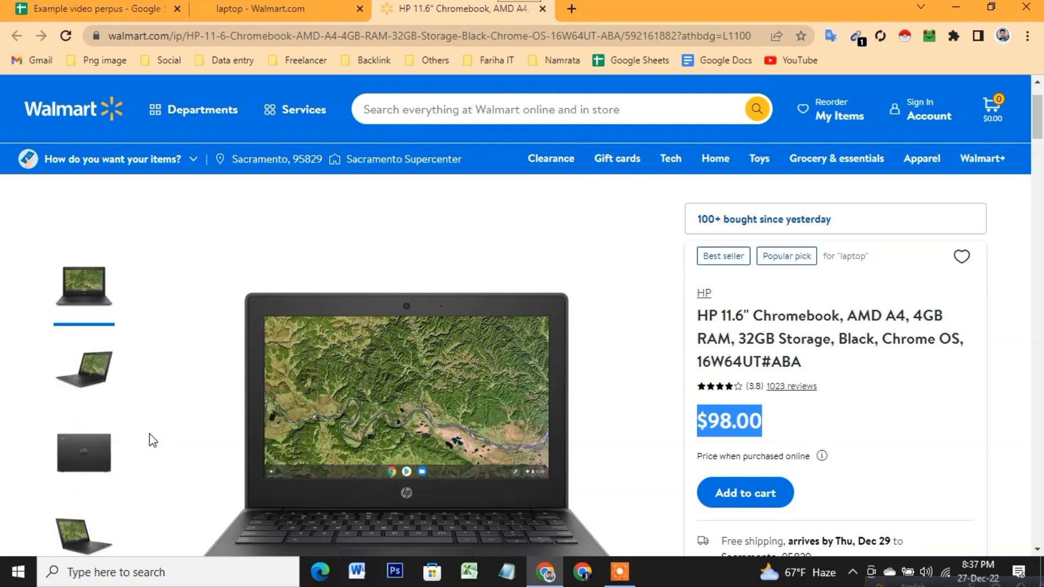
left_click(112, 10)
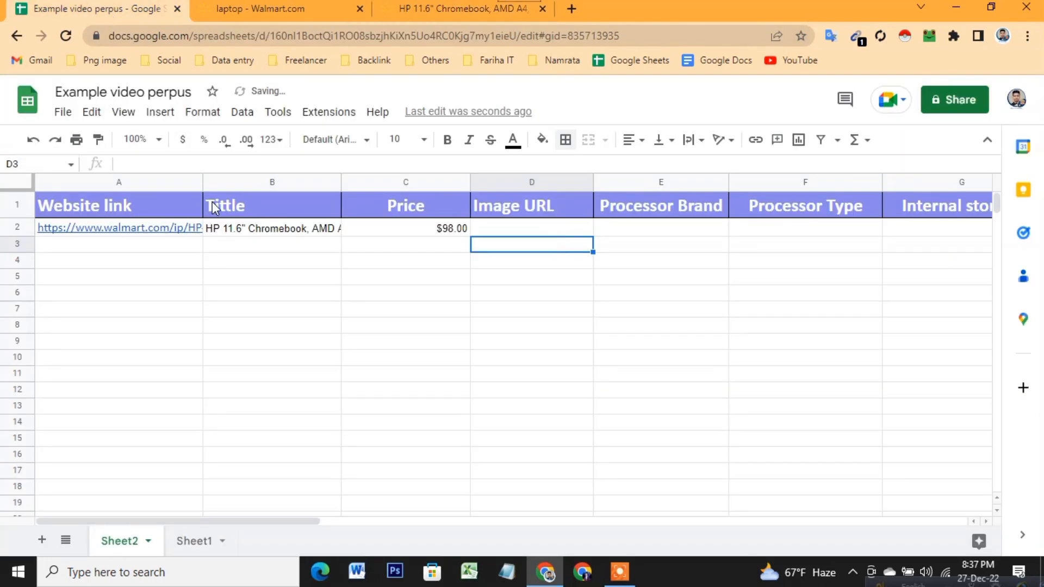
double_click(533, 228)
key("ctrl+v")
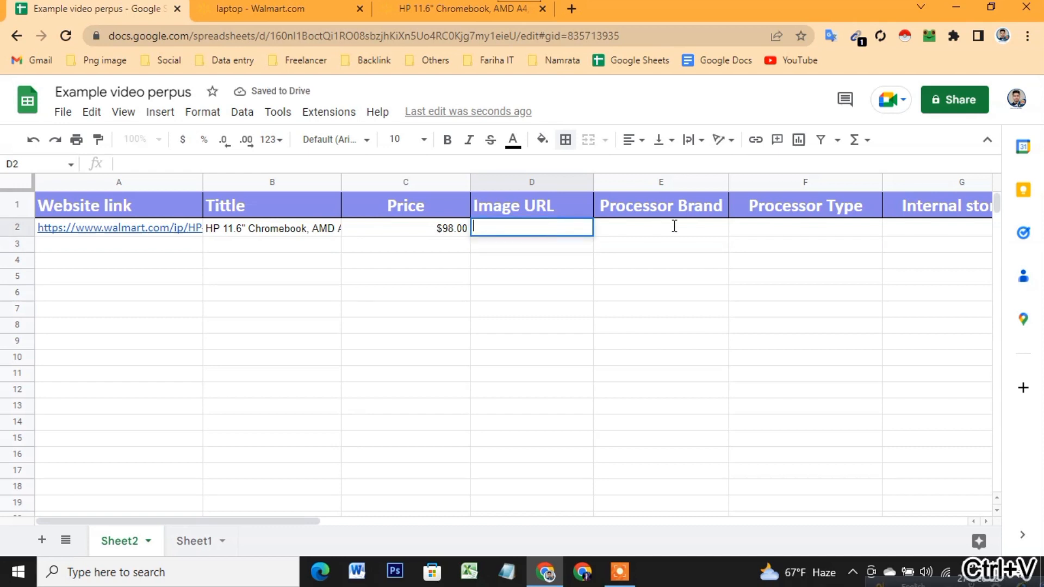
Copy the Processor Brand value AMD from the product page's Specifications section into cell E2
left_click(449, 17)
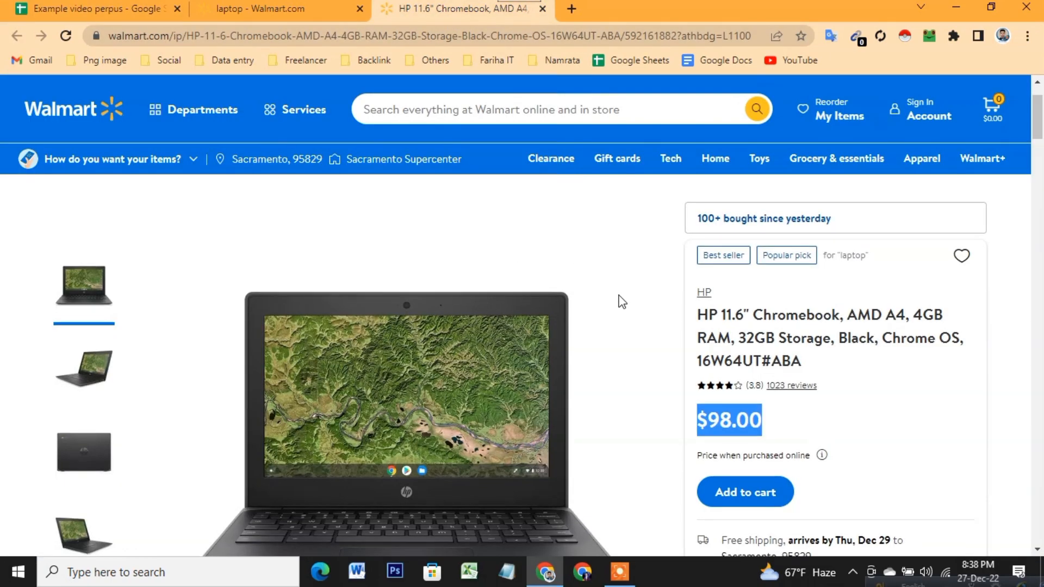
scroll(615, 293, "down", 4)
scroll(731, 377, "down", 5)
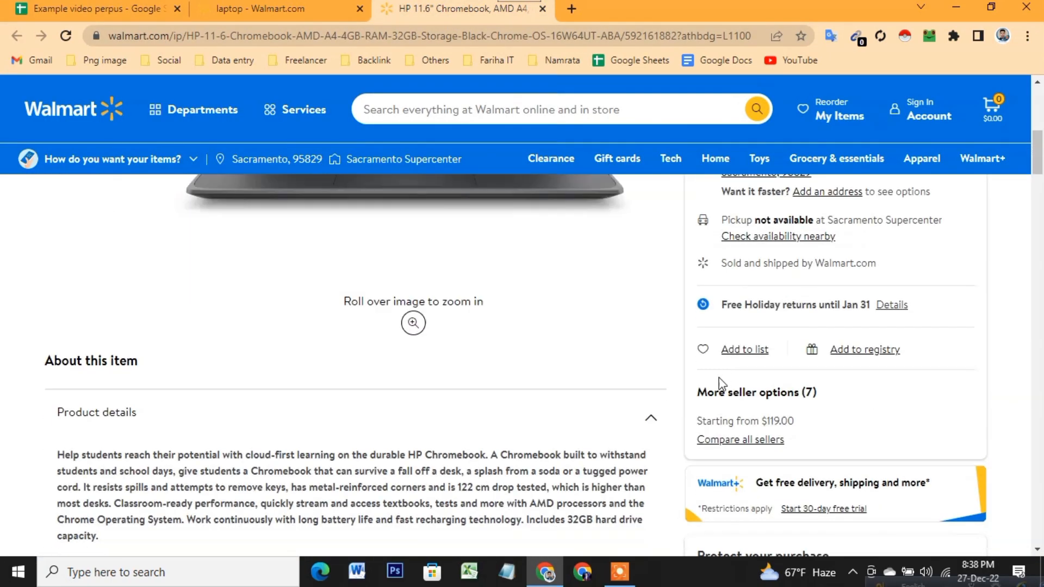
scroll(76, 337, "down", 4)
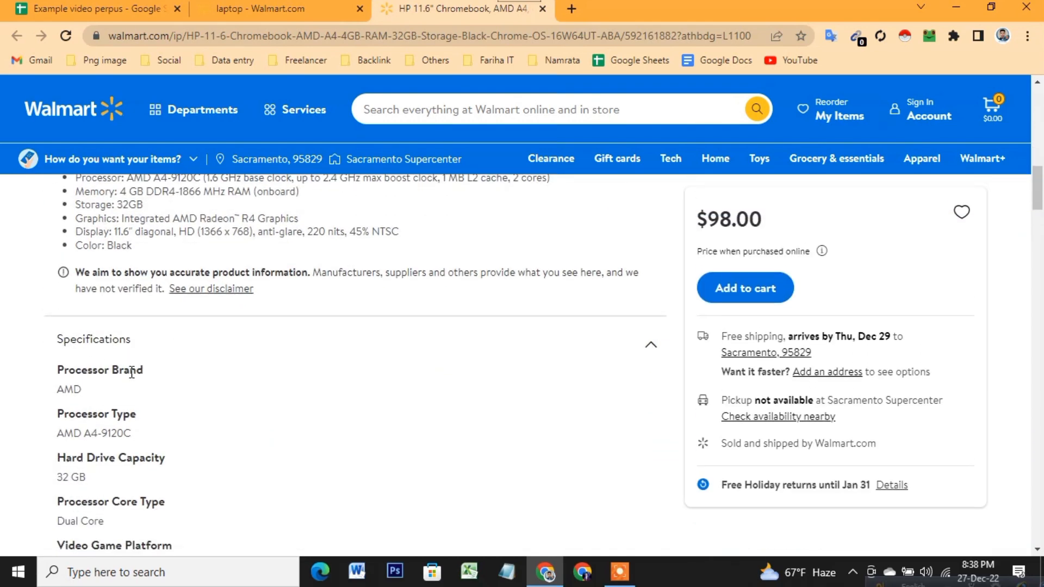
scroll(132, 373, "down", 1)
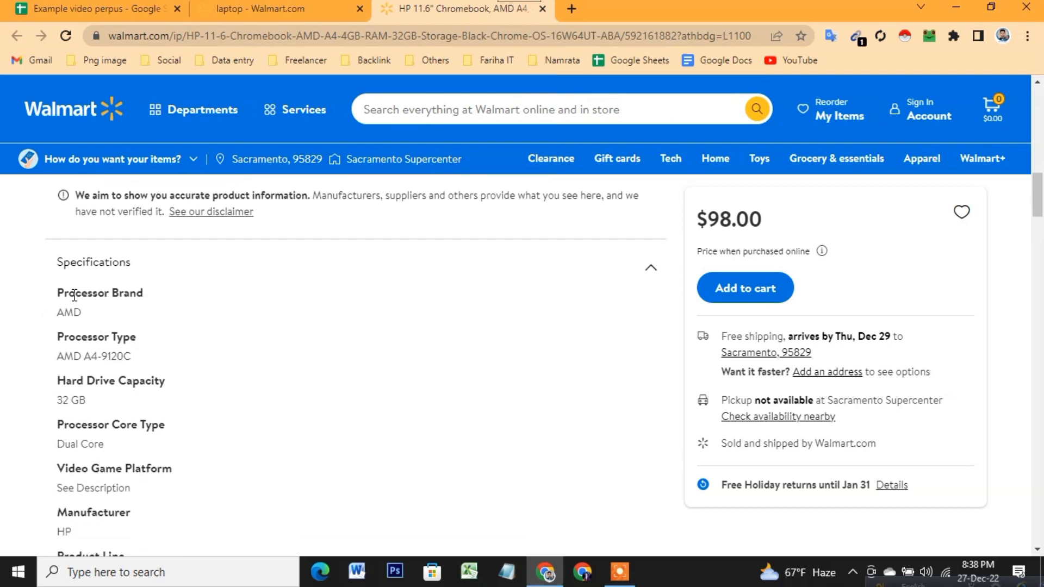
left_click_drag(50, 318, 87, 314)
key("ctrl+c")
left_click(279, 9)
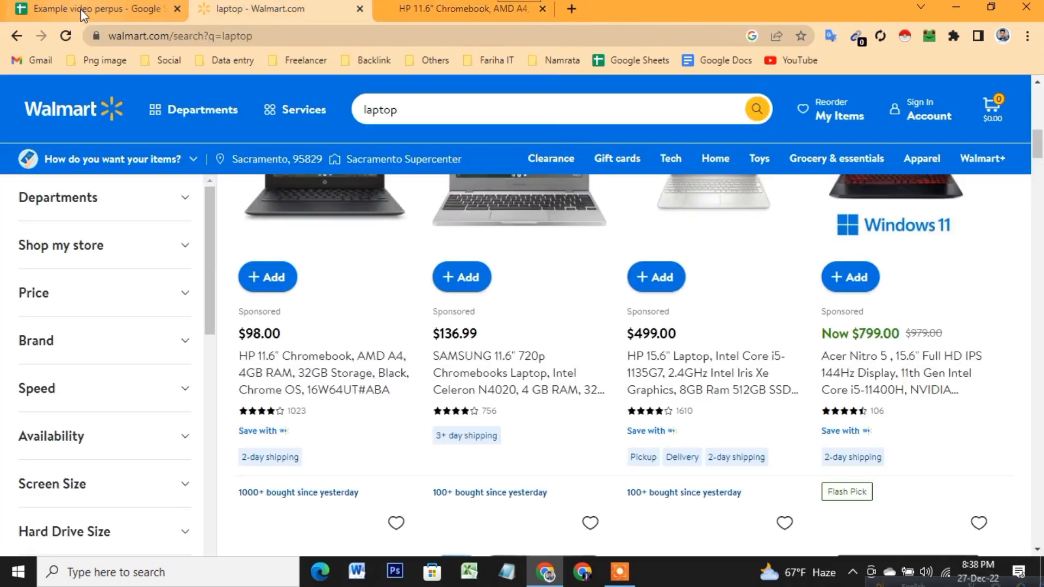
left_click(81, 8)
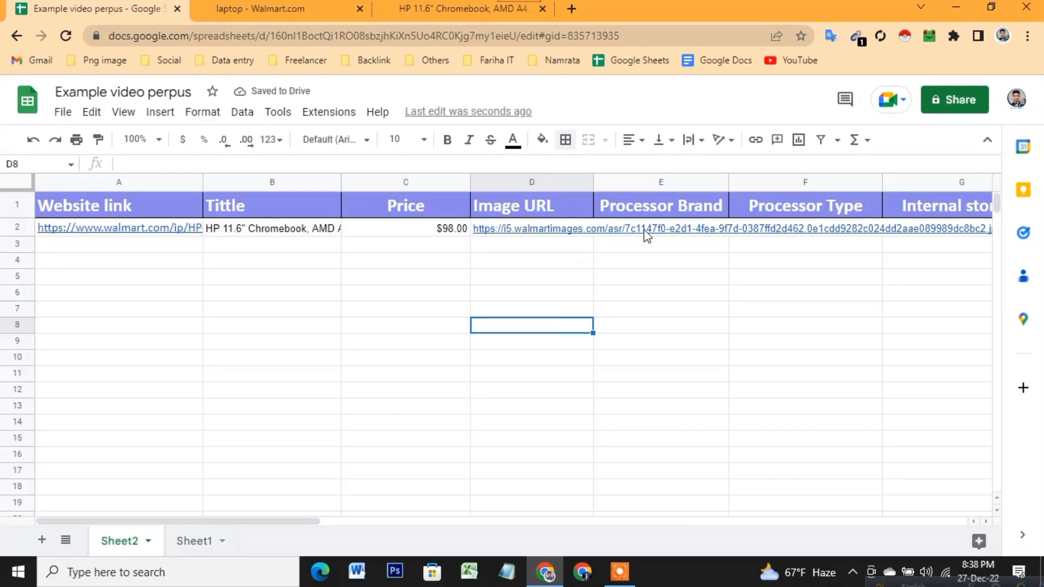
left_click(644, 230)
key("ctrl+v")
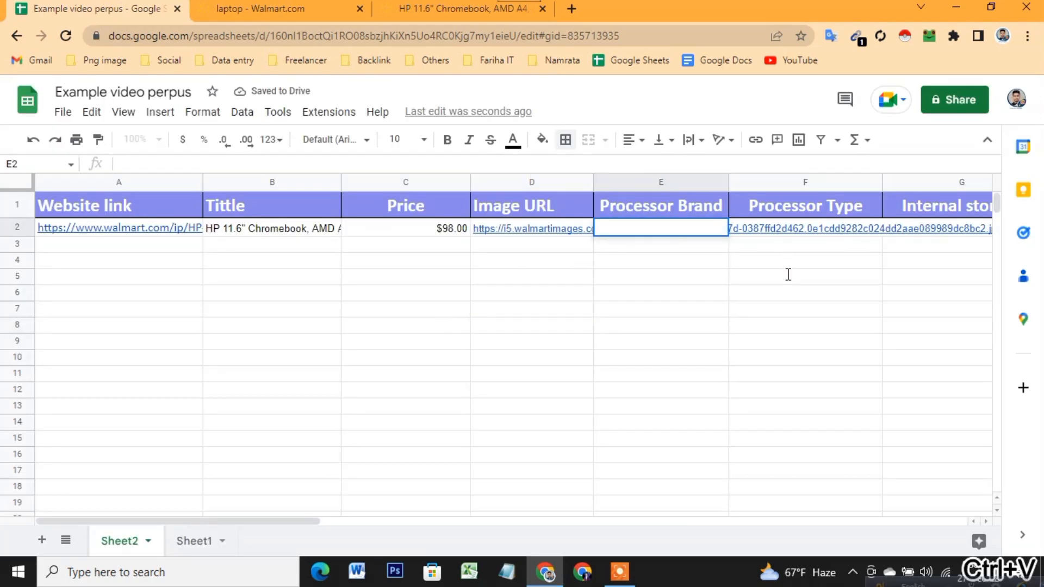
Copy the Processor Type value AMD A4-9120C from the product specifications into cell F2
left_click(462, 17)
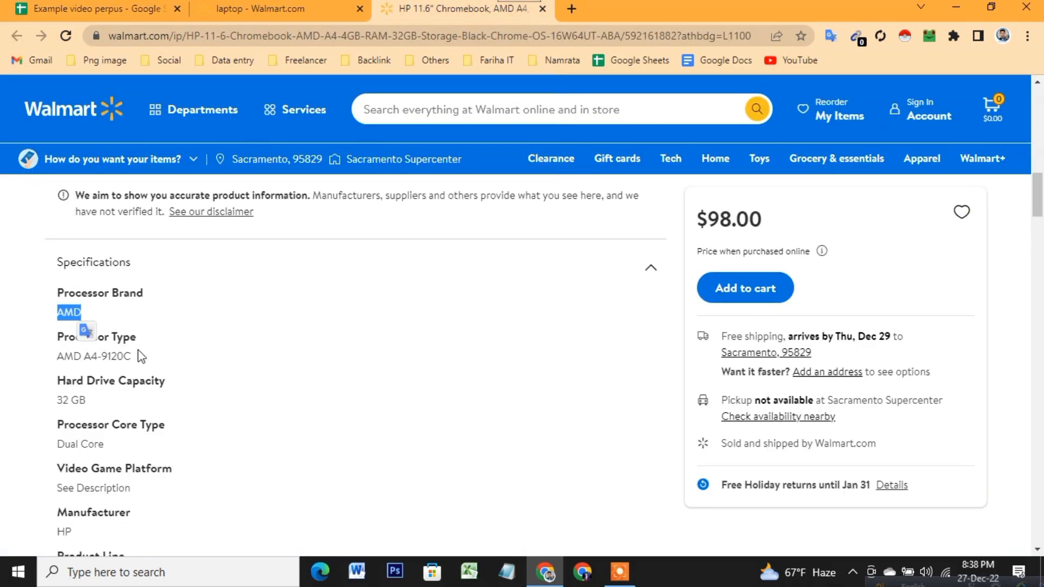
left_click_drag(134, 357, 60, 360)
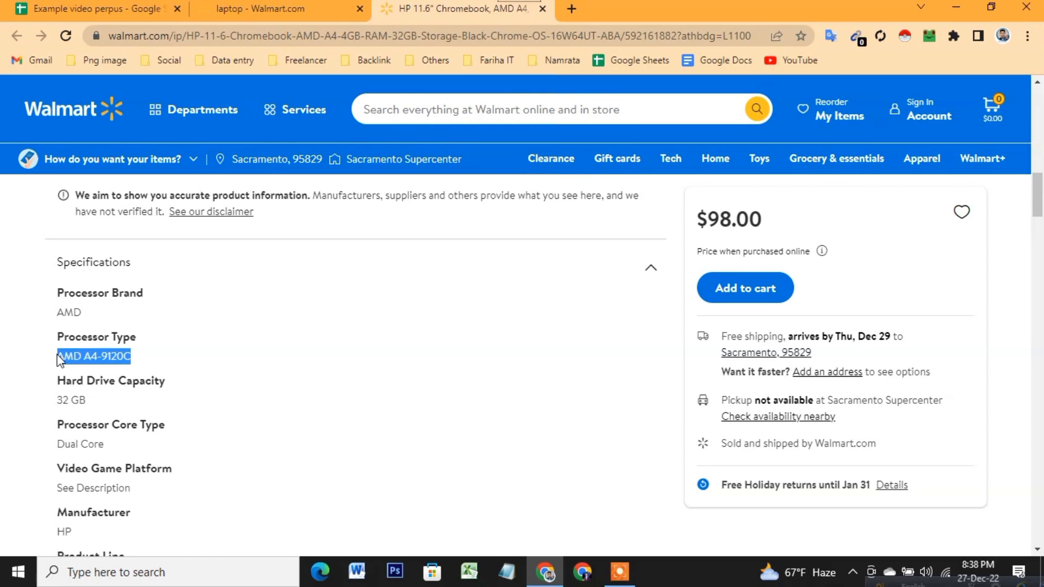
key("ctrl+c")
left_click(97, 15)
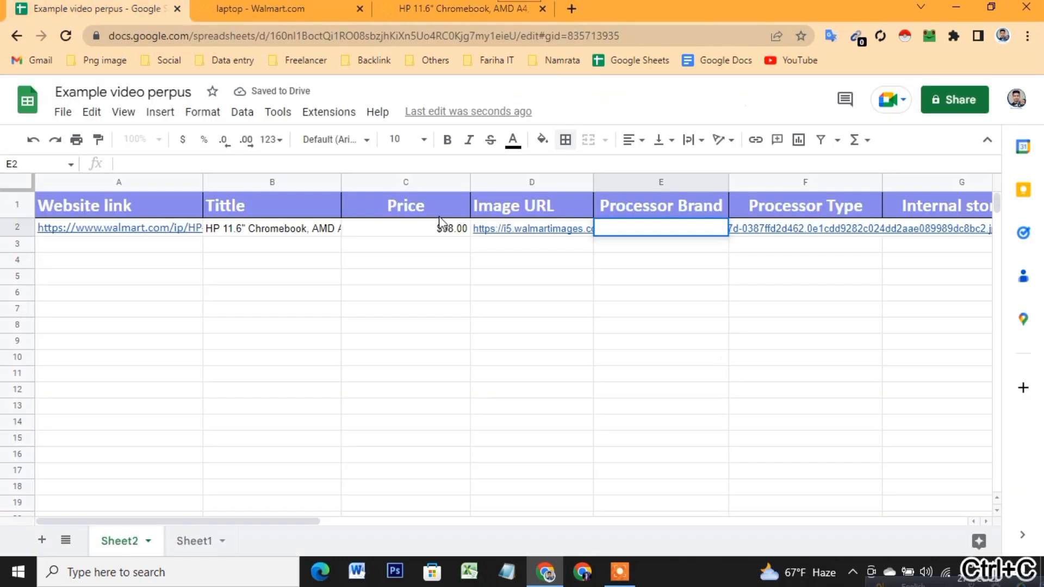
key("ctrl+v")
double_click(816, 230)
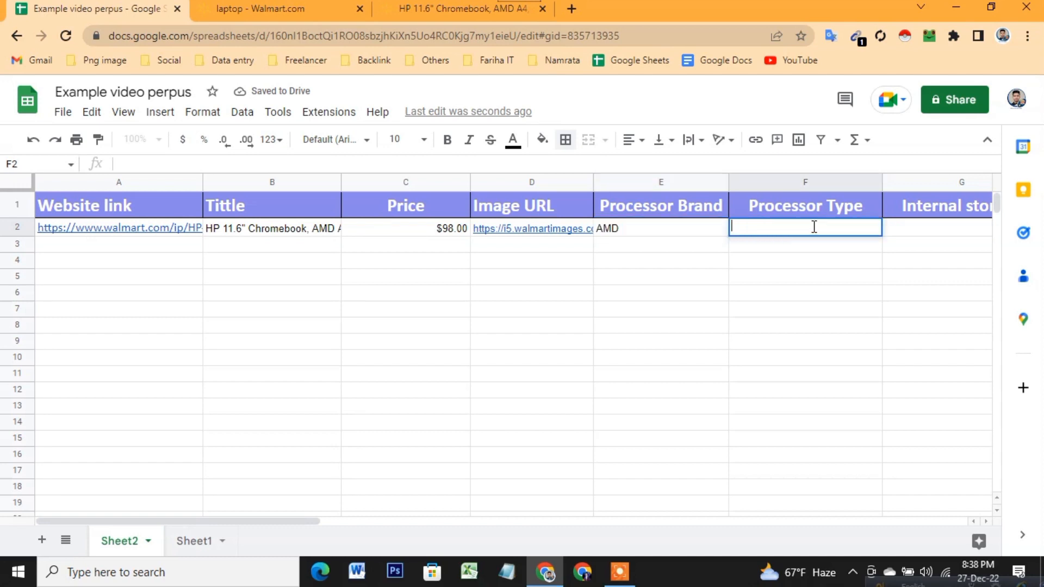
key("ctrl+v")
left_click(803, 297)
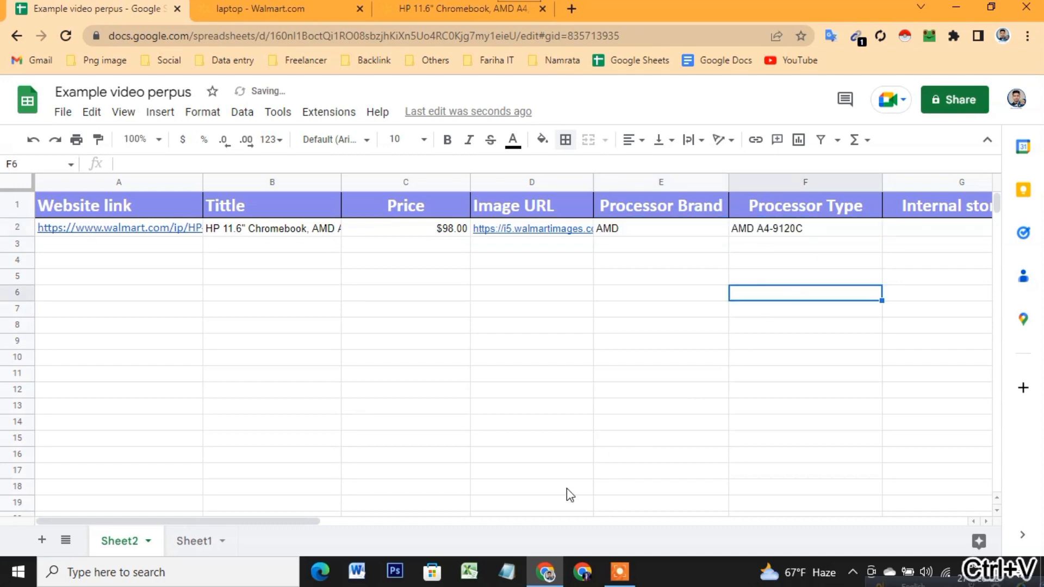
Compare the sheet's remaining column headings with the Specifications section on the Chromebook's product page
left_click_drag(296, 521, 422, 523)
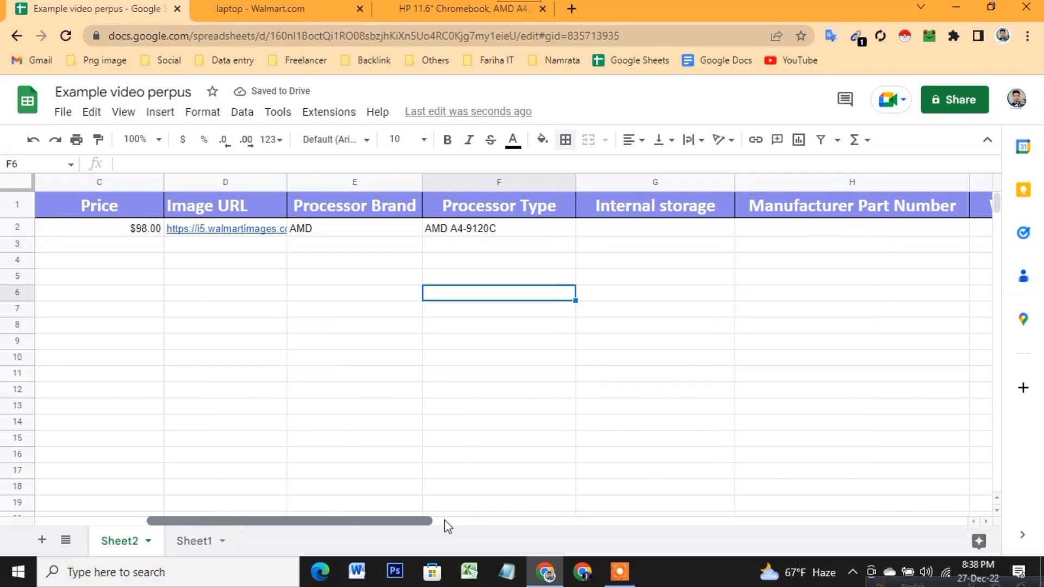
left_click(567, 521)
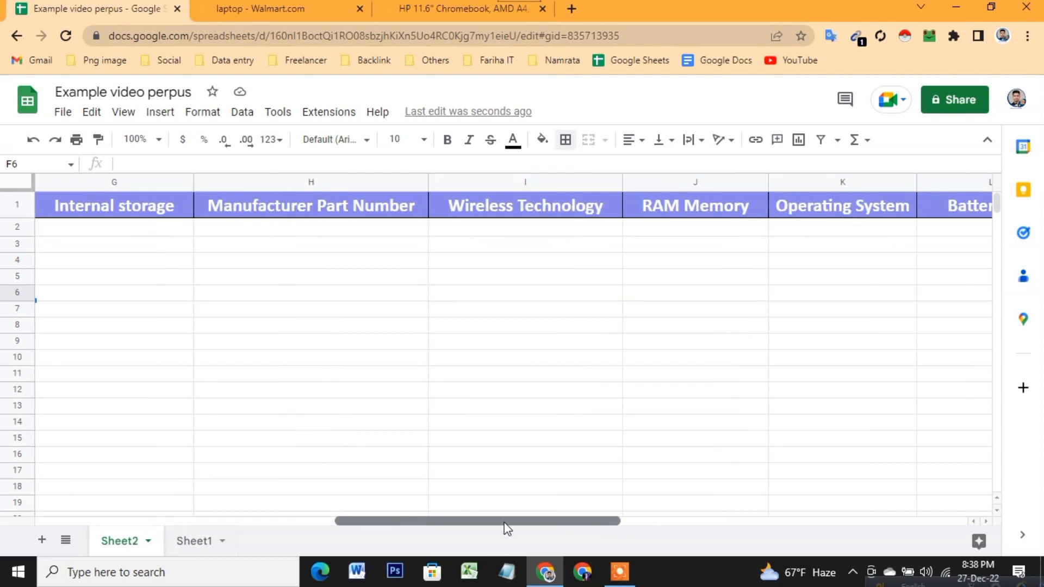
left_click_drag(504, 523, 497, 522)
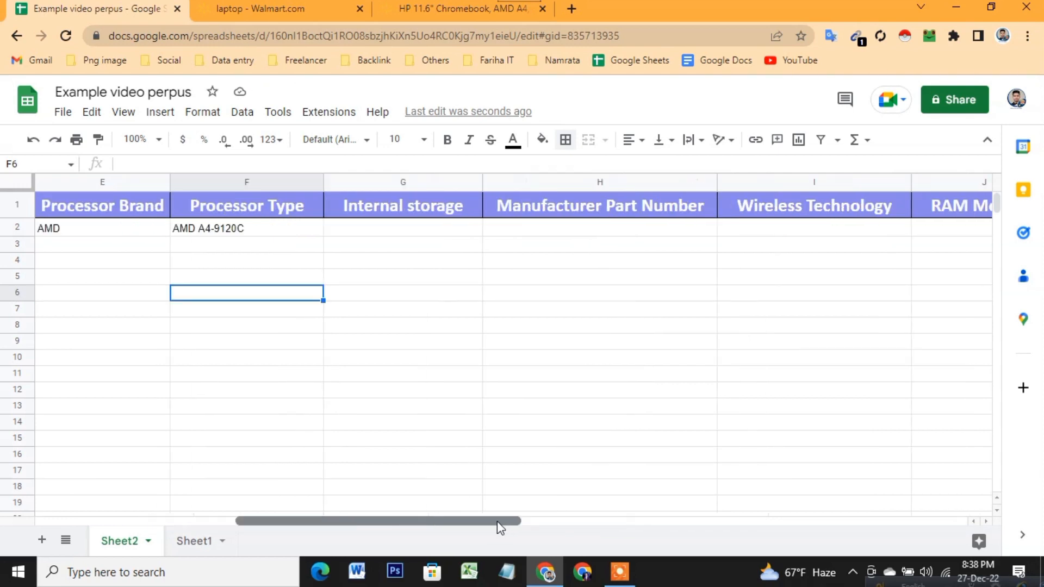
left_click(467, 6)
left_click_drag(131, 356, 57, 358)
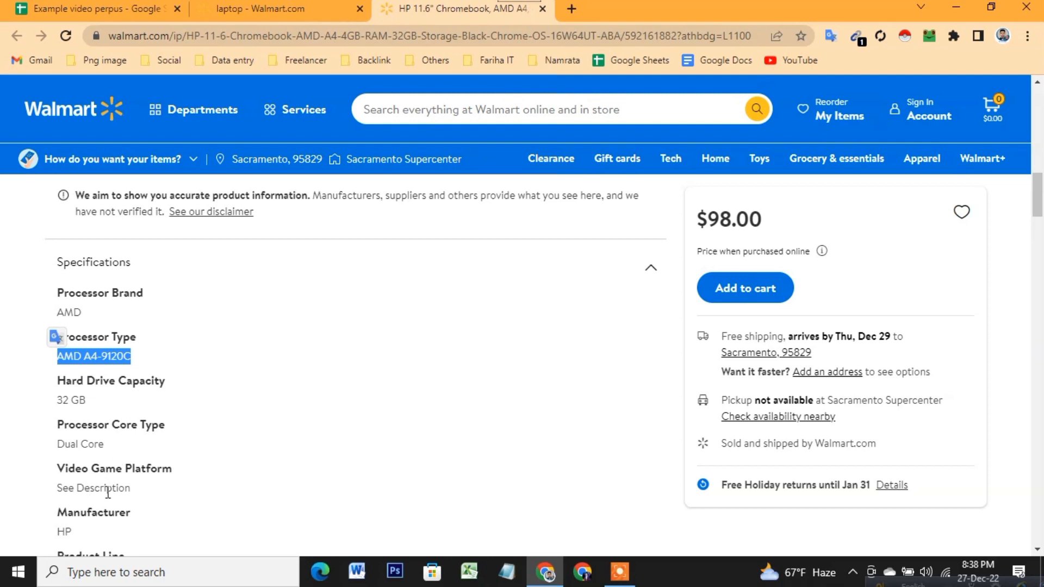
scroll(121, 488, "down", 2)
scroll(137, 480, "down", 2)
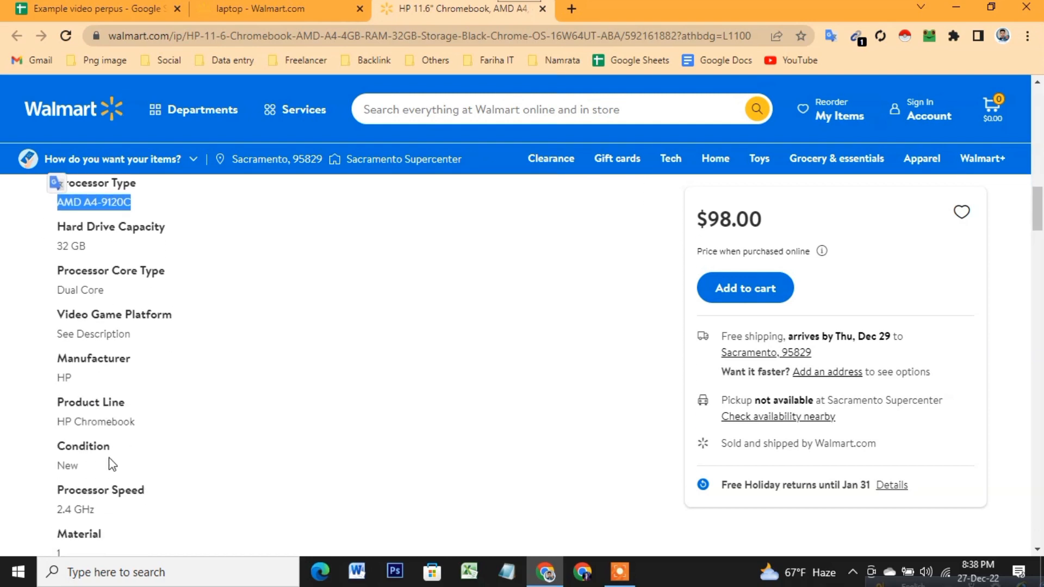
scroll(112, 444, "down", 2)
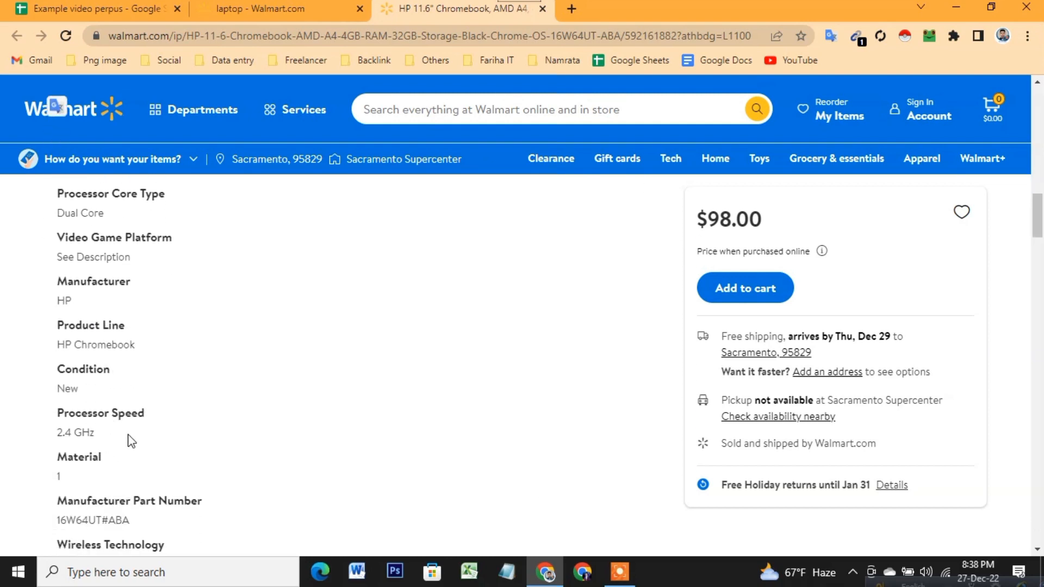
scroll(134, 474, "down", 2)
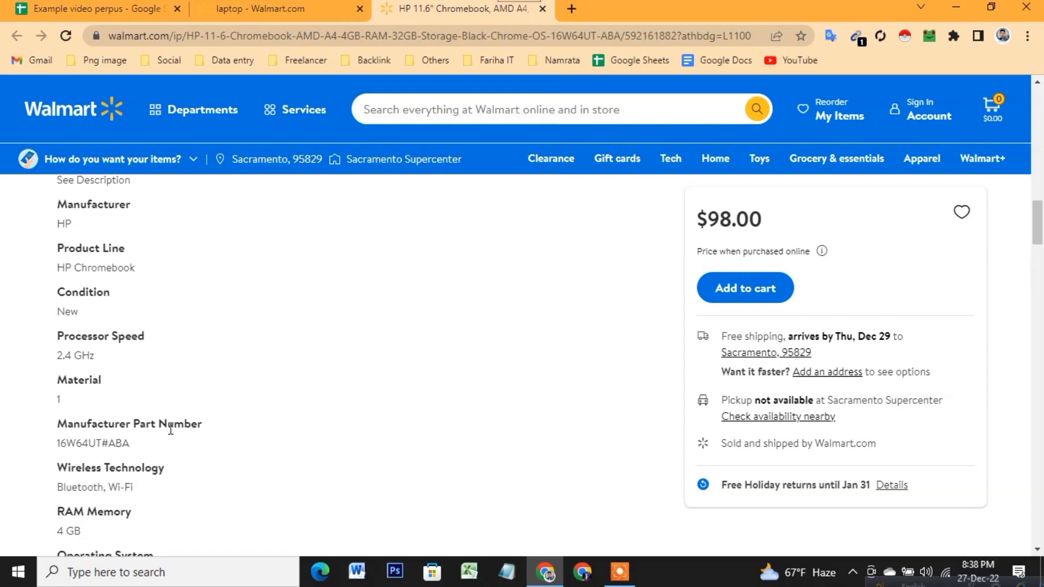
scroll(219, 438, "down", 2)
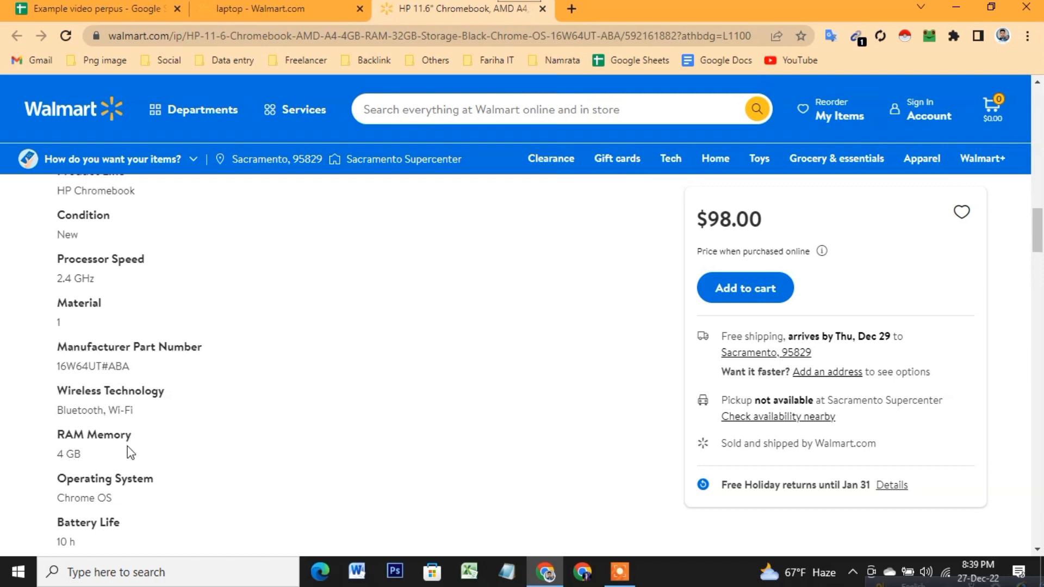
scroll(130, 453, "down", 2)
scroll(95, 453, "down", 2)
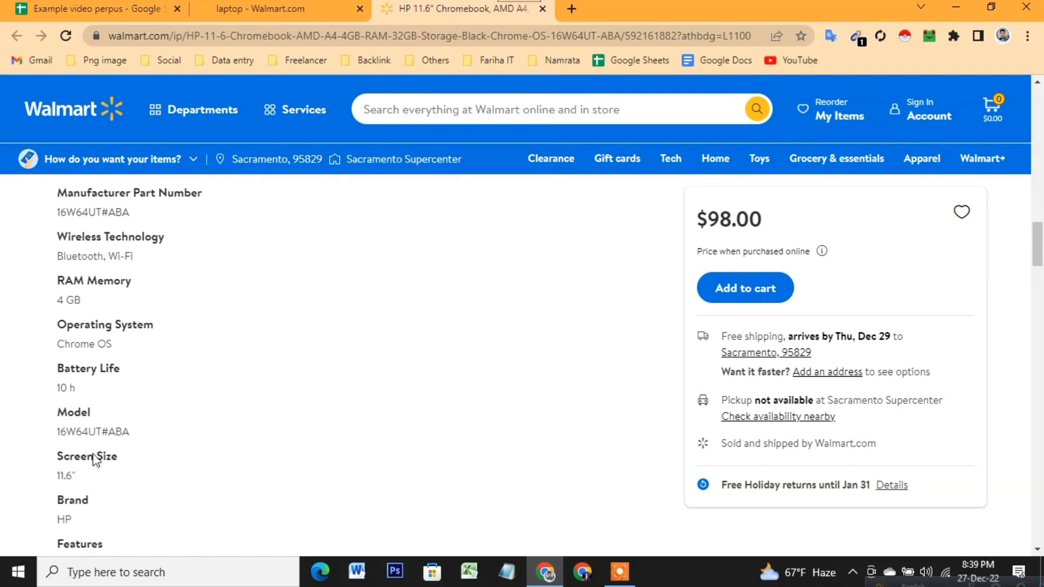
scroll(87, 427, "down", 2)
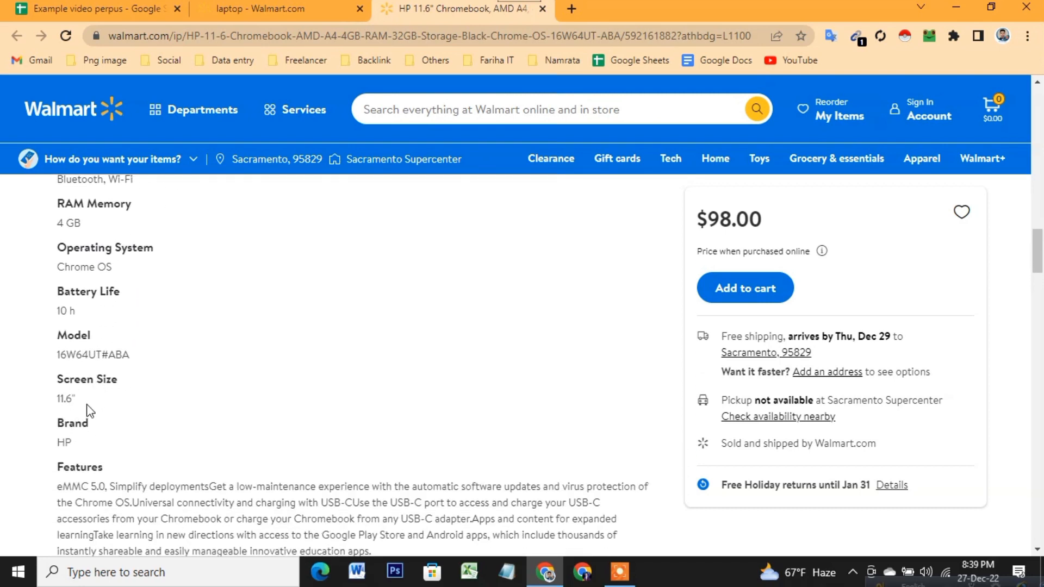
scroll(90, 436, "down", 2)
scroll(120, 399, "up", 15)
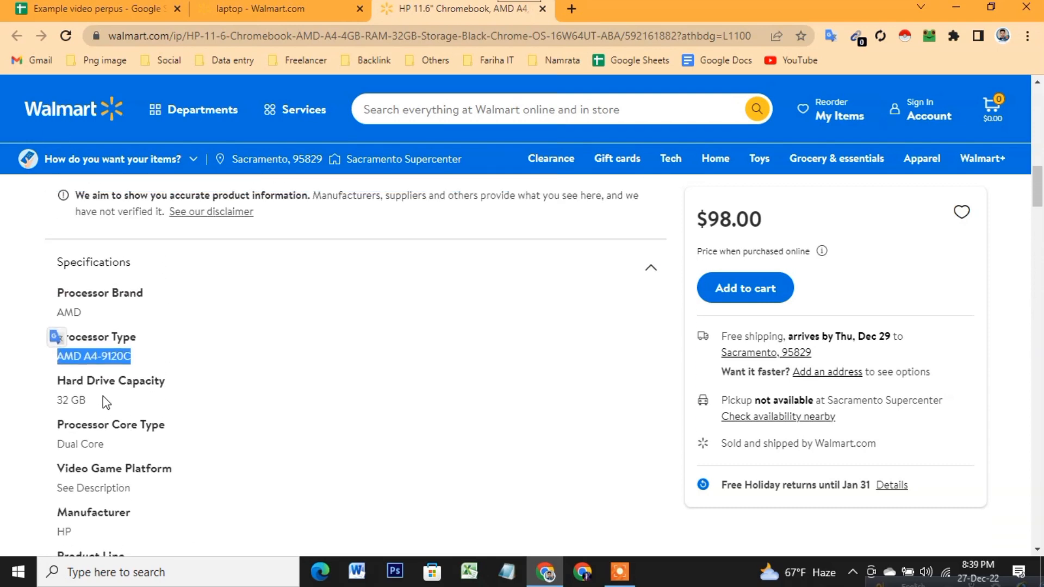
Copy the Hard Drive Capacity value 32 GB from the product specifications into cell G2 under Internal storage
left_click_drag(92, 401, 55, 403)
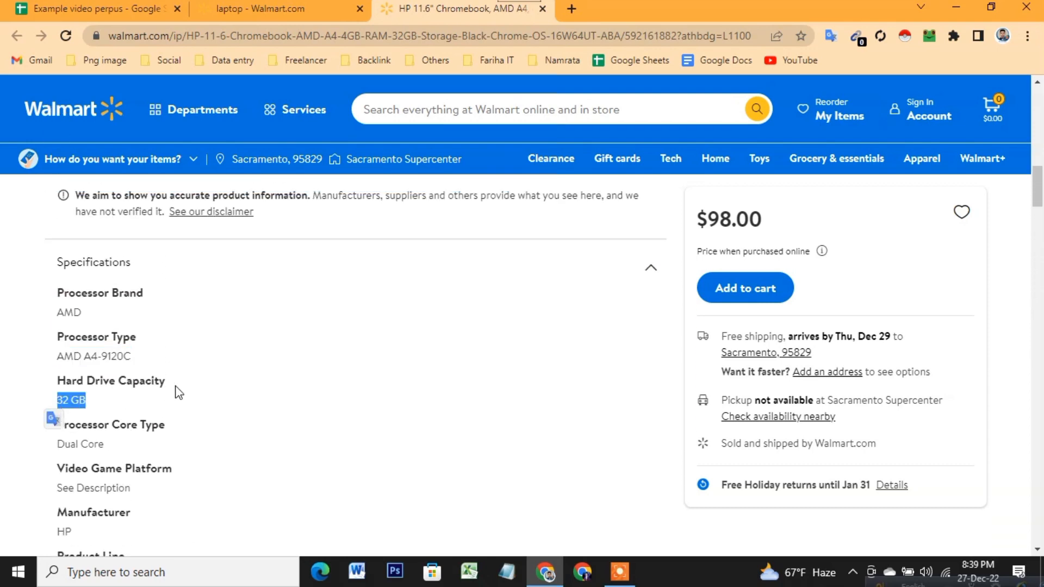
key("ctrl+c")
left_click(109, 13)
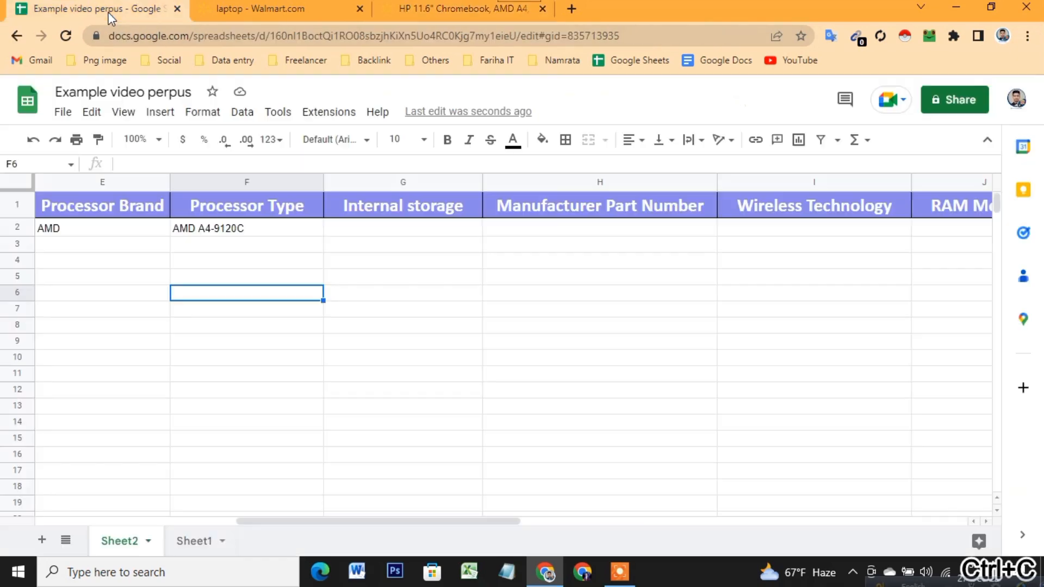
double_click(408, 229)
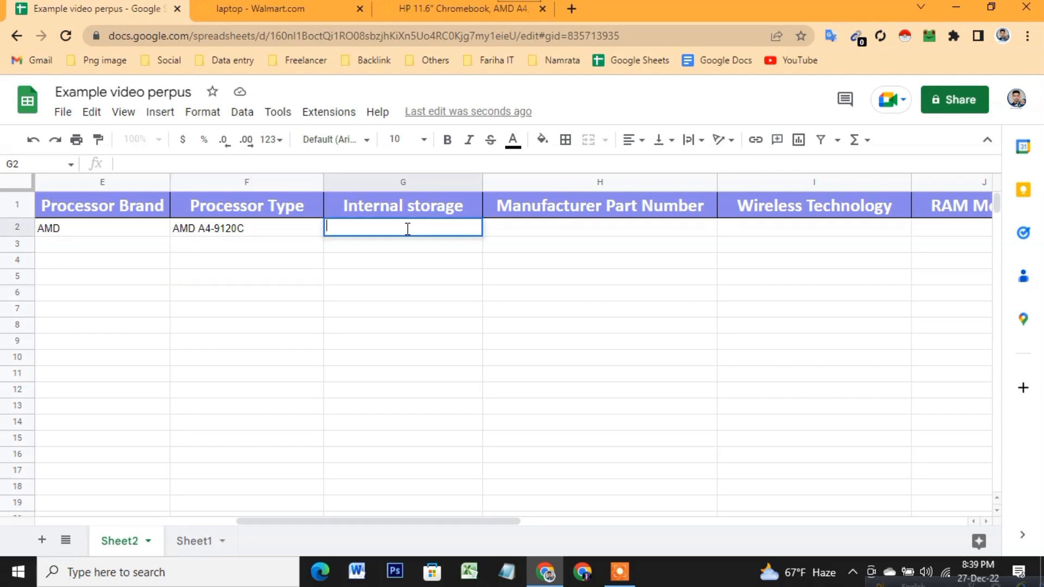
key("ctrl+v")
left_click(457, 278)
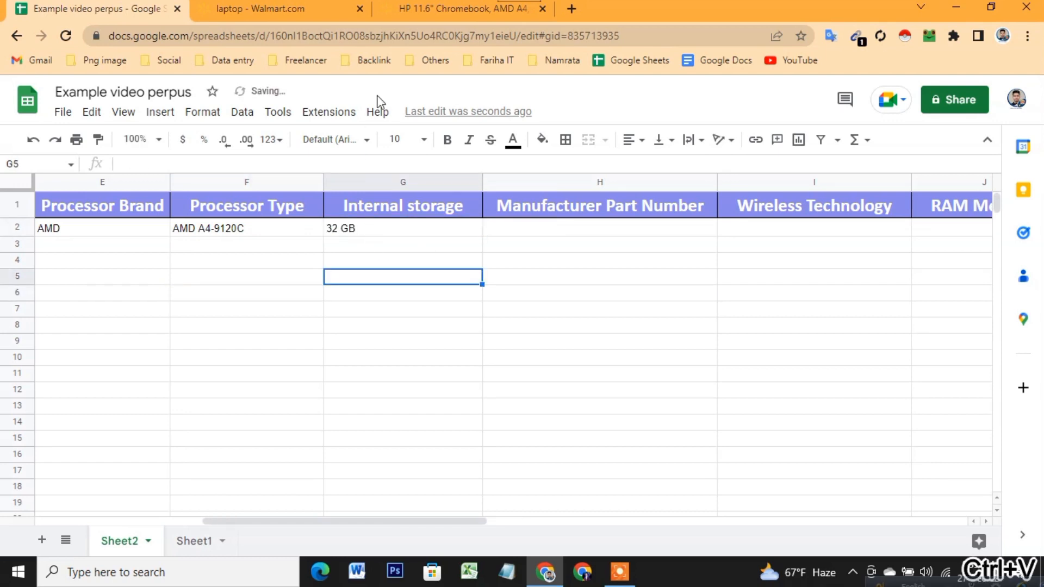
left_click(449, 10)
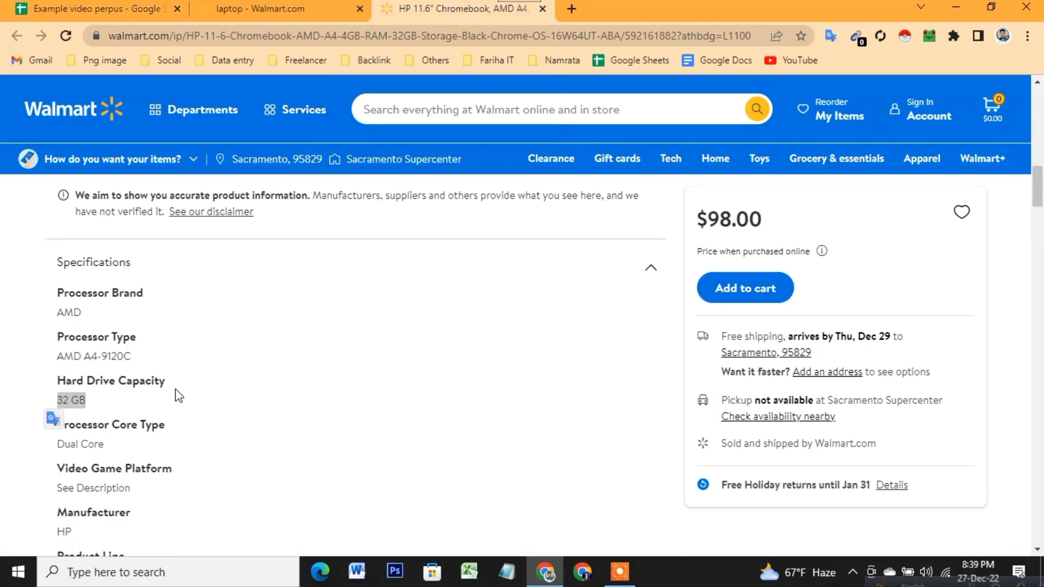
left_click(78, 8)
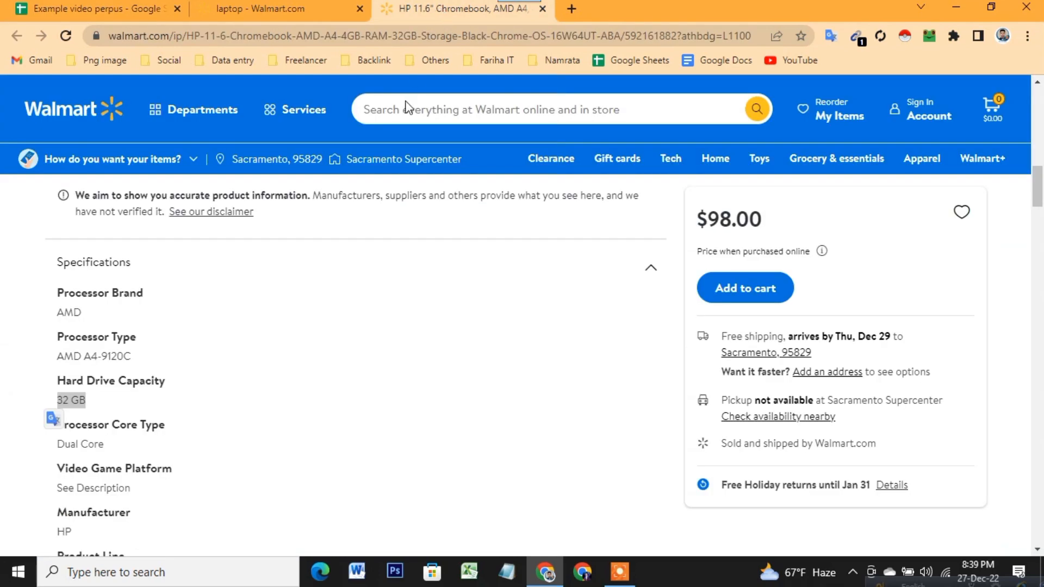
left_click(441, 8)
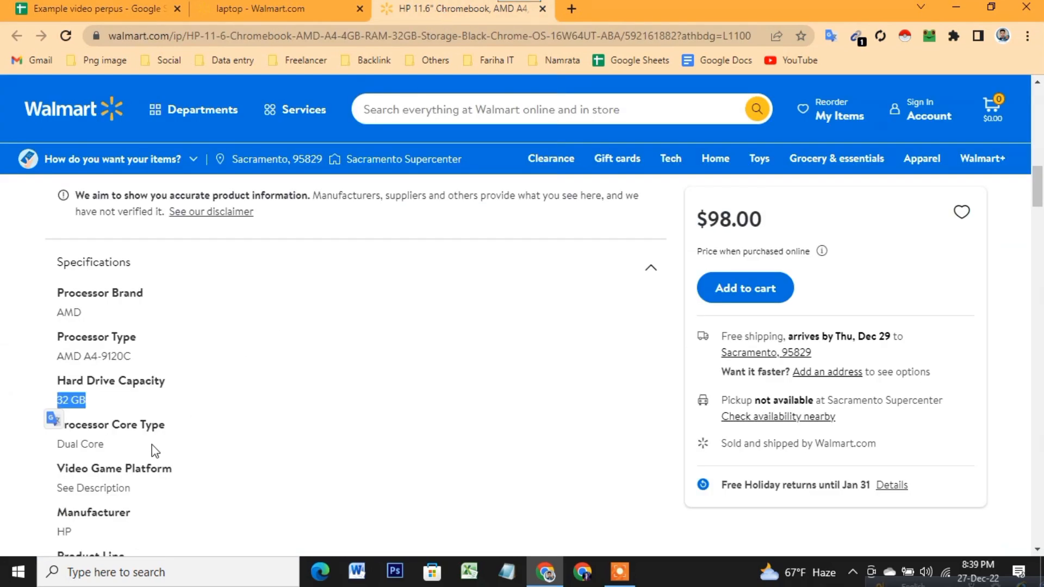
scroll(158, 454, "down", 1)
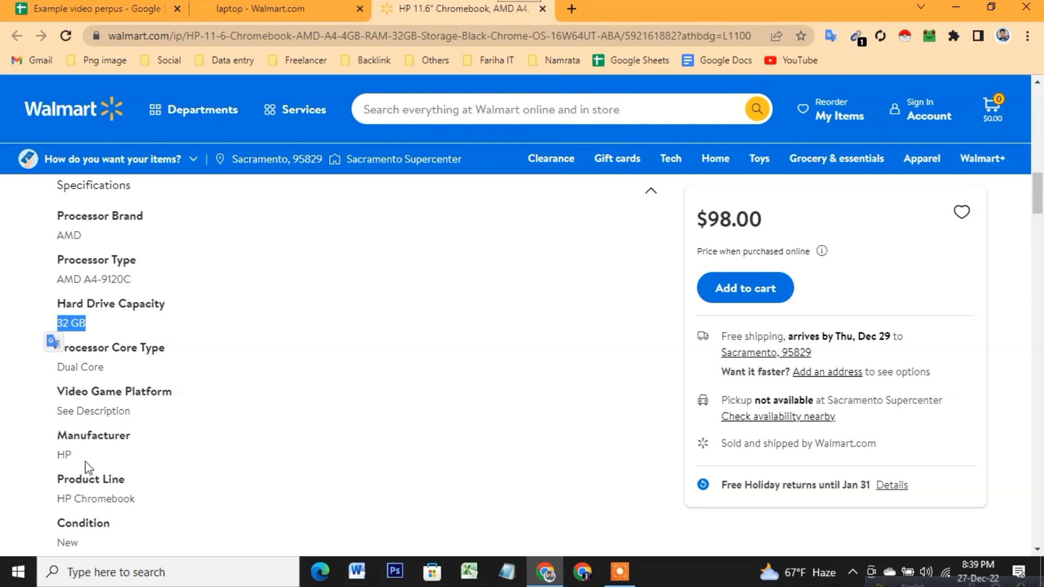
scroll(92, 453, "down", 1)
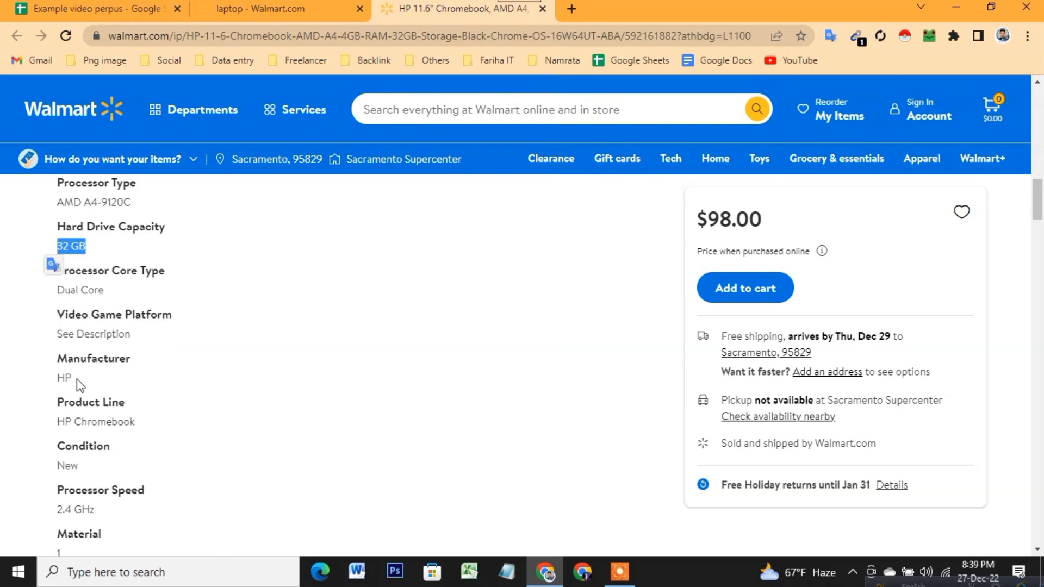
mouse_move(77, 379)
left_mouse_down()
mouse_move(63, 376)
mouse_move(84, 366)
left_mouse_up()
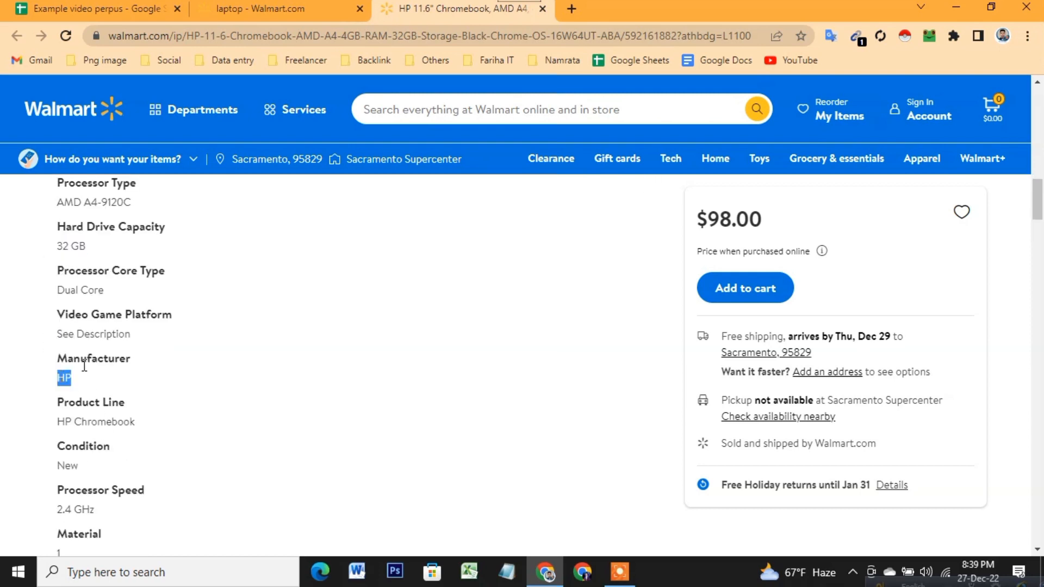
key("ctrl+c")
left_click(121, 10)
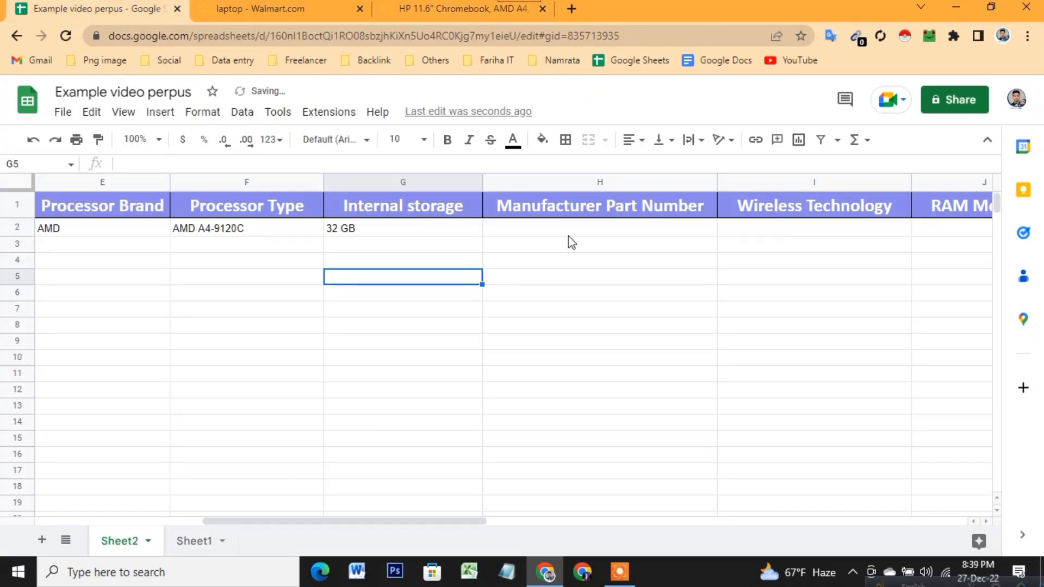
Copy the Manufacturer Part Number 16W64UT#ABA from the product specifications into cell H2
left_click(462, 9)
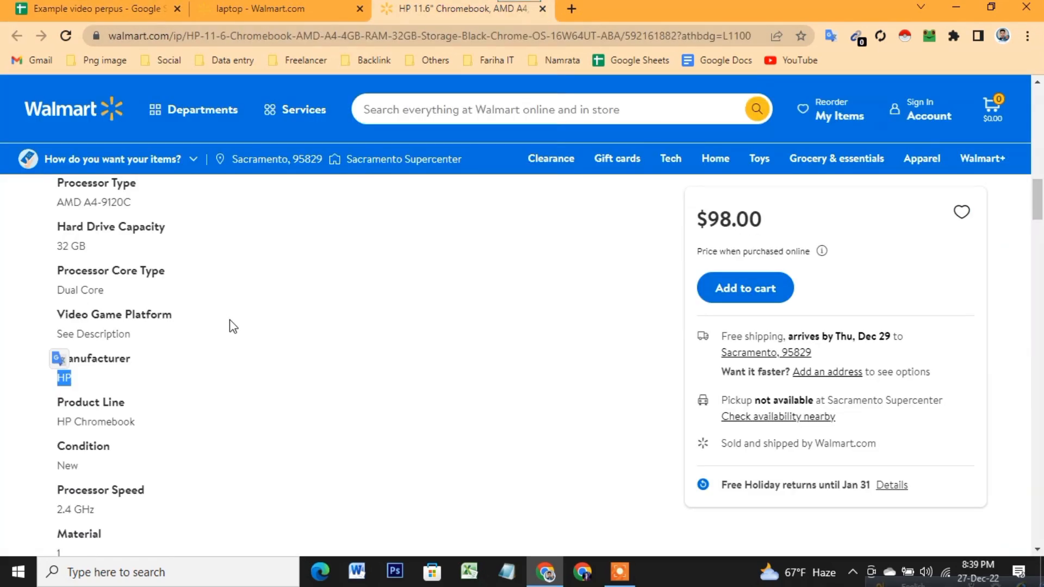
scroll(191, 341, "down", 3)
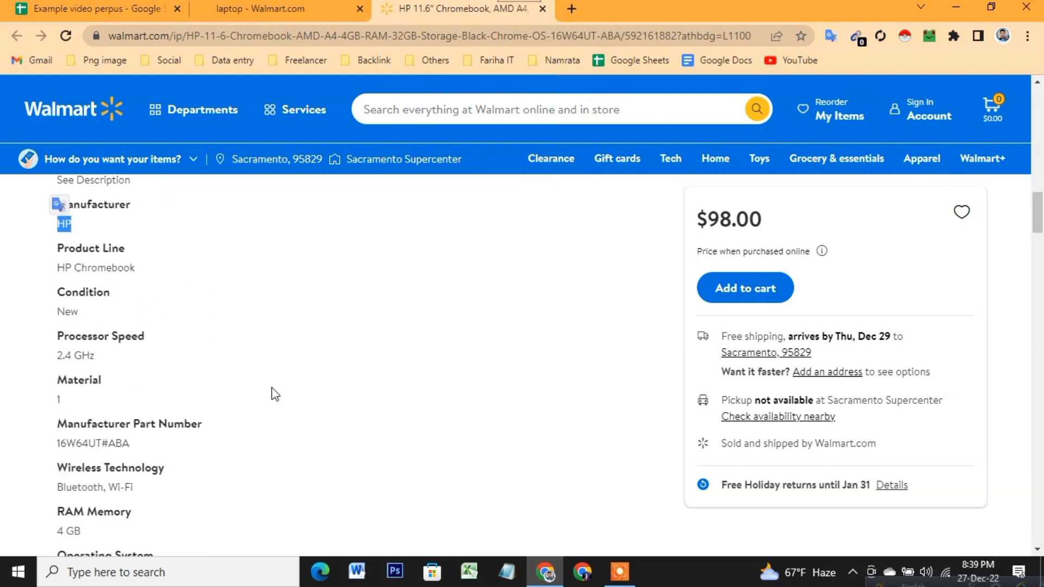
double_click(93, 443)
key("ctrl+c")
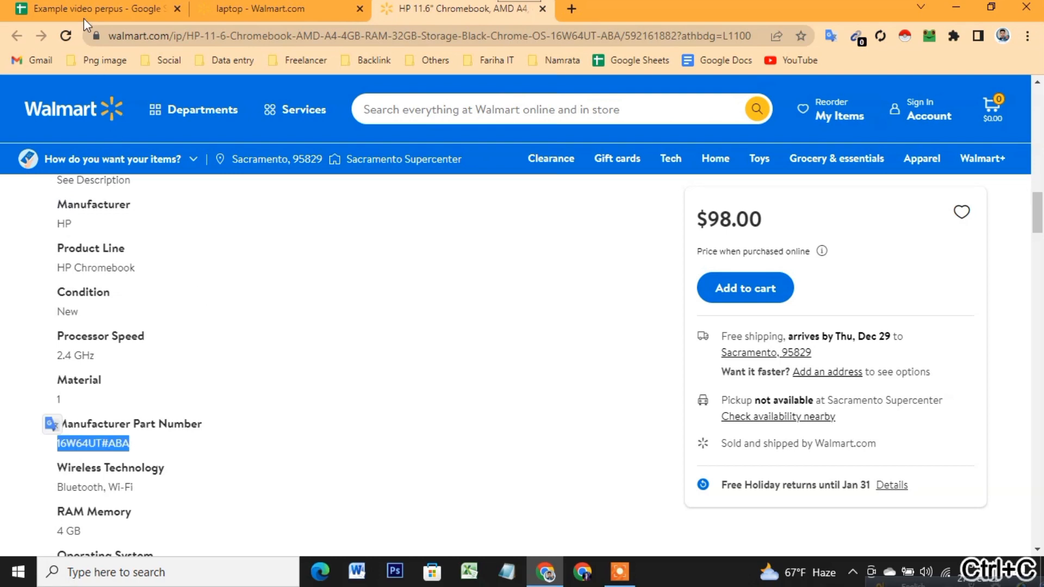
left_click(90, 8)
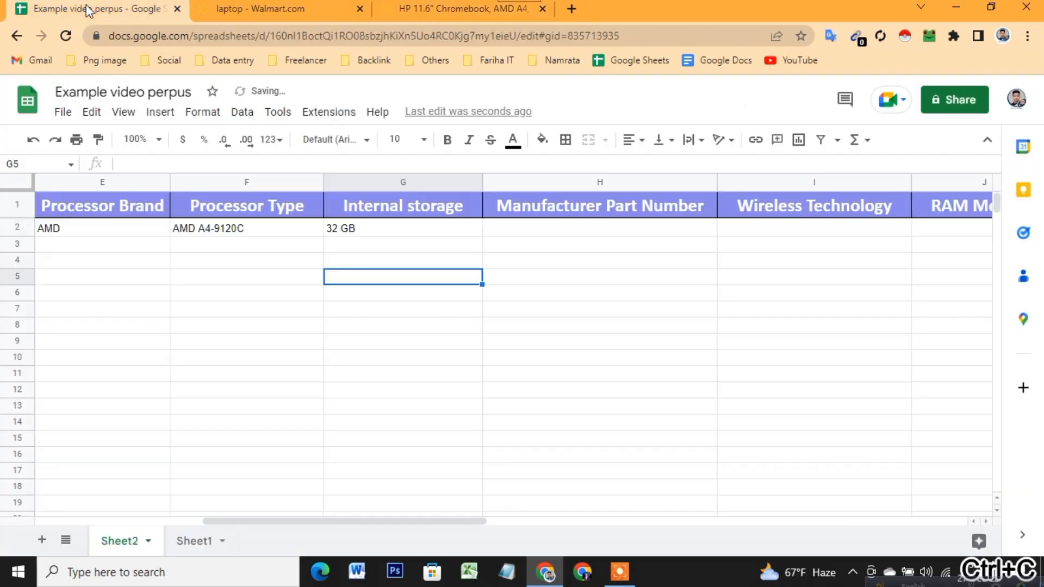
double_click(535, 227)
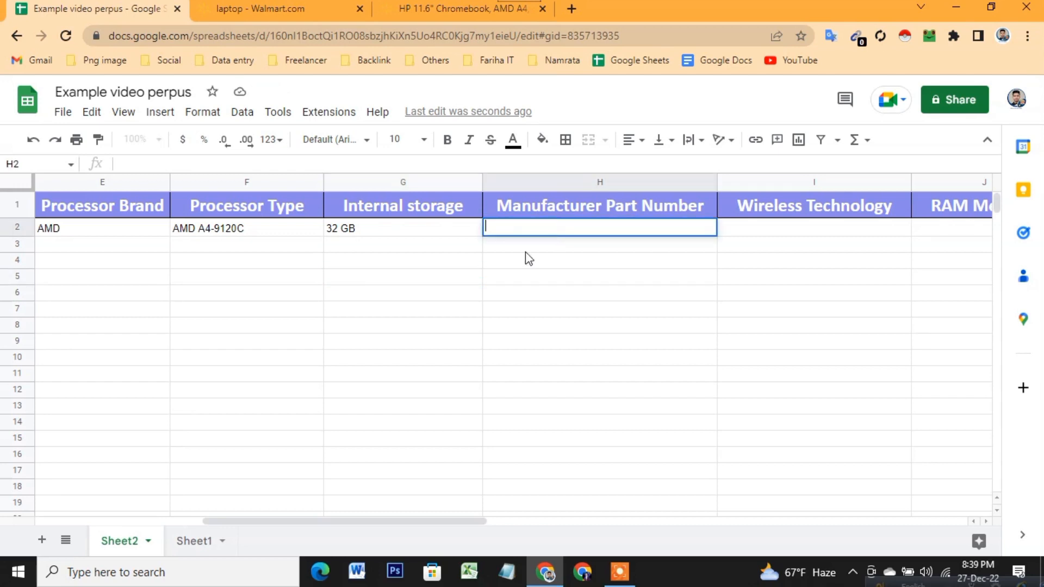
key("ctrl+v")
key("Return")
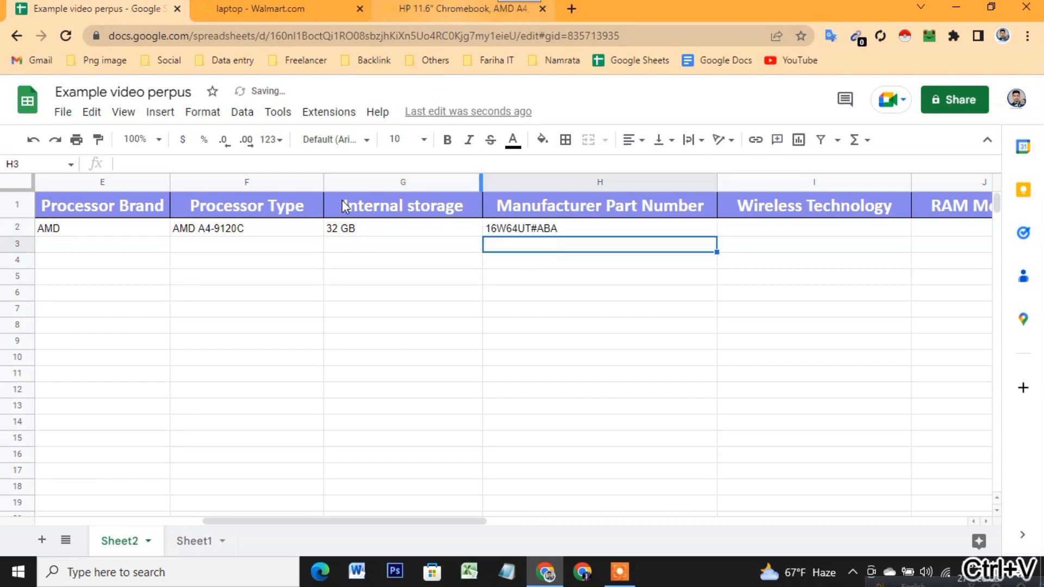
Copy the Wireless Technology value Bluetooth, Wi-Fi from the product specifications into cell I2
key("ctrl+shift+Tab")
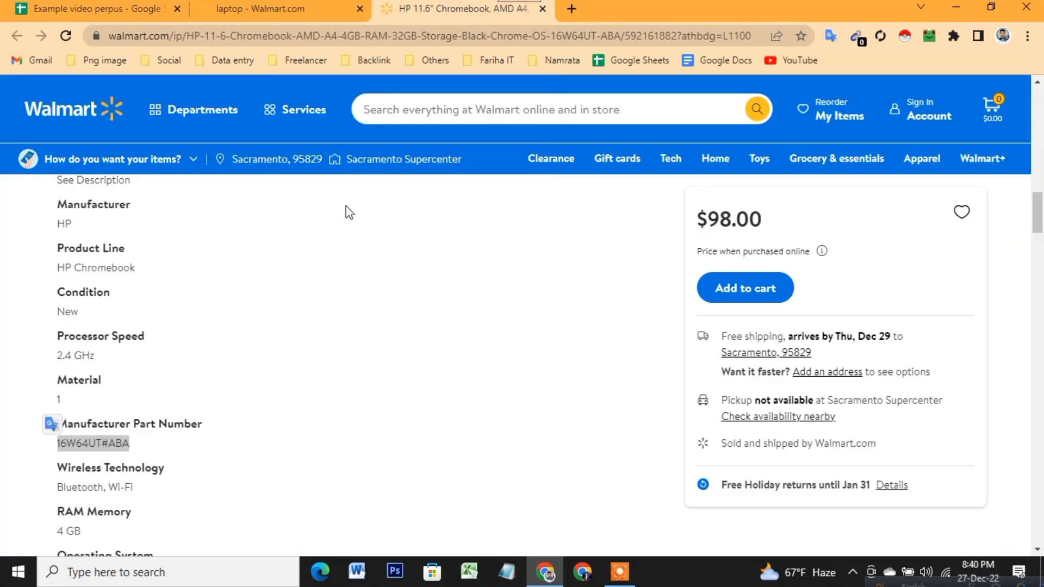
scroll(305, 329, "down", 1)
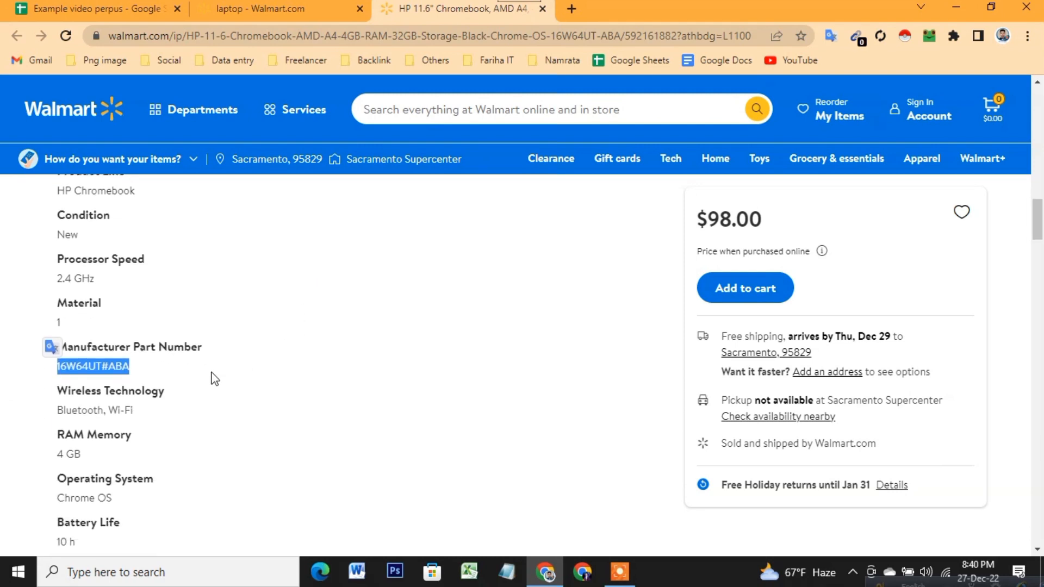
left_click(95, 11)
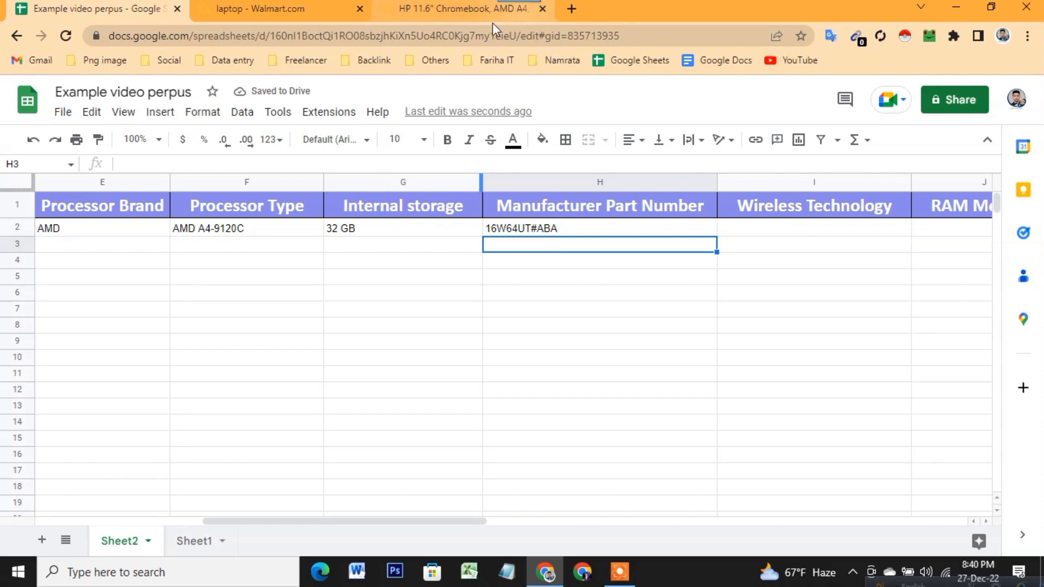
left_click(471, 17)
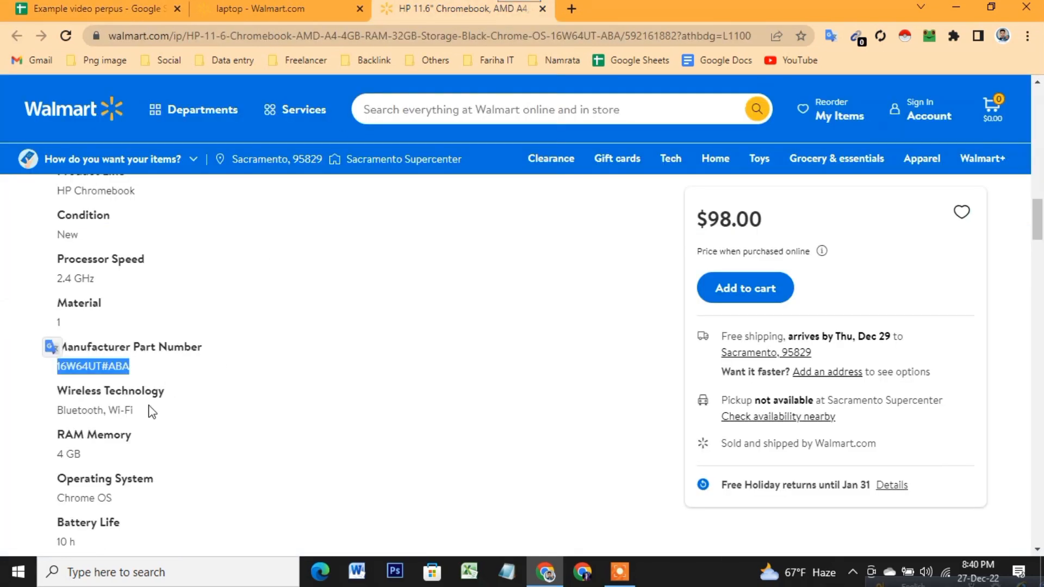
left_click_drag(134, 411, 61, 411)
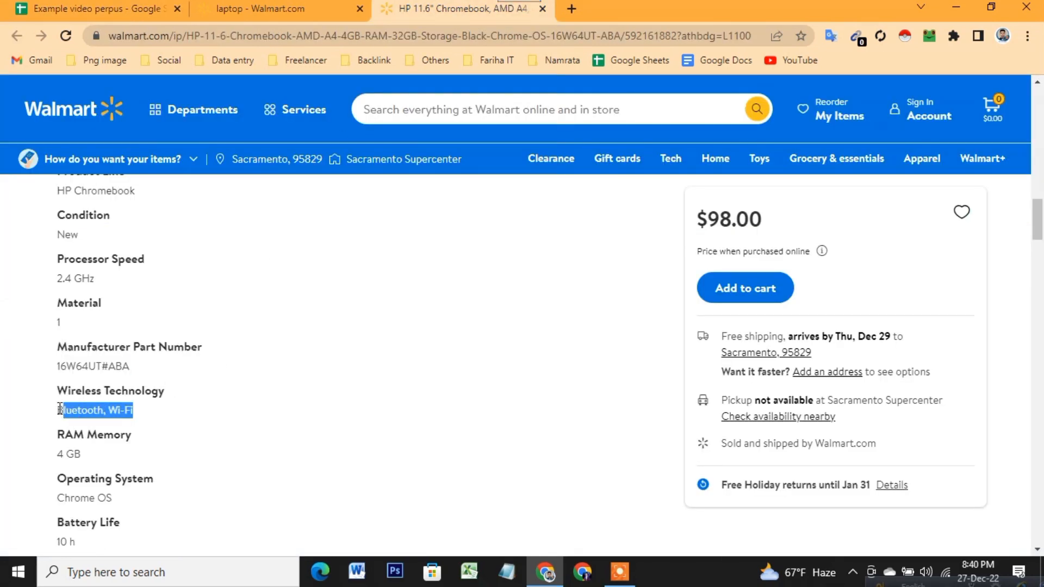
key("ctrl+c")
left_click(92, 9)
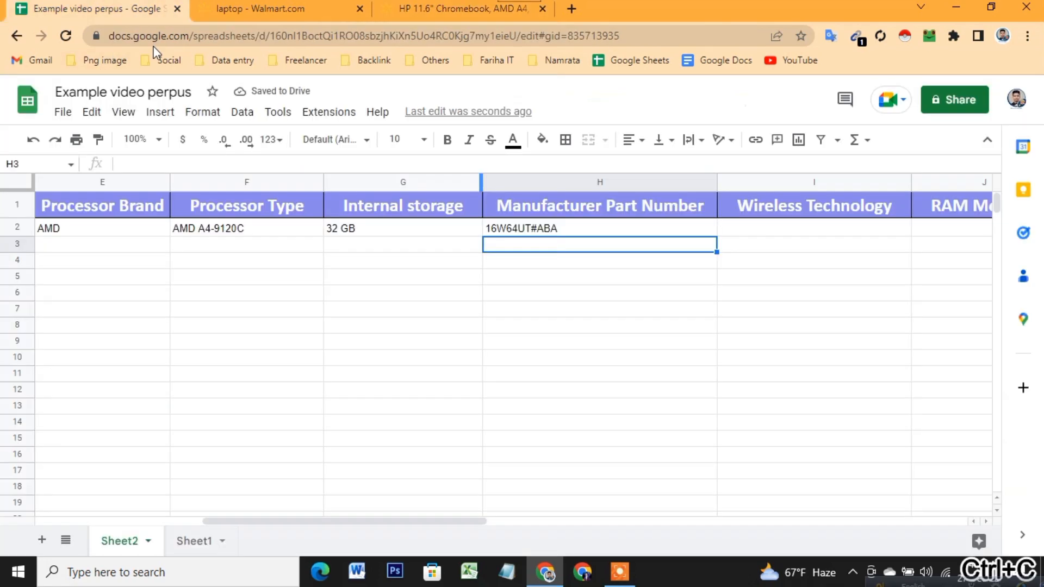
left_click(763, 227)
key("ctrl+v")
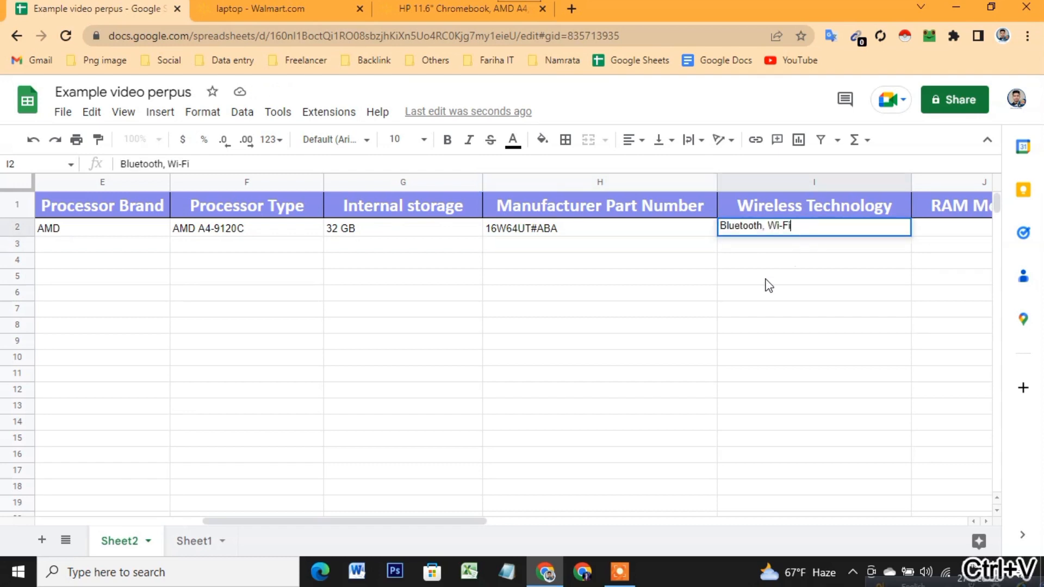
Copy the RAM Memory value 4 GB from the Chromebook's specifications into cell J2
left_click(766, 278)
left_click(415, 15)
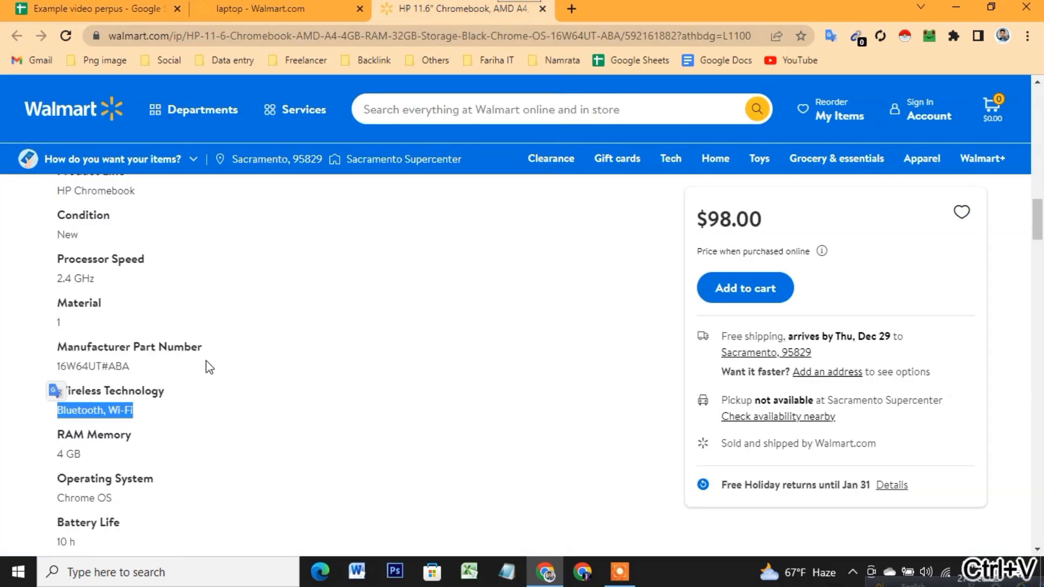
left_click_drag(82, 454, 53, 465)
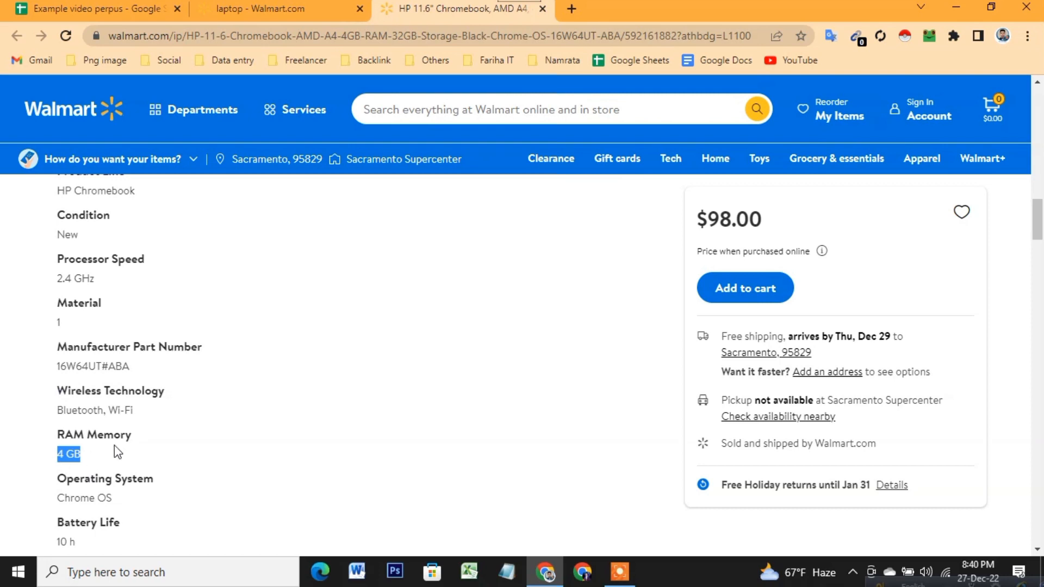
key("ctrl+c")
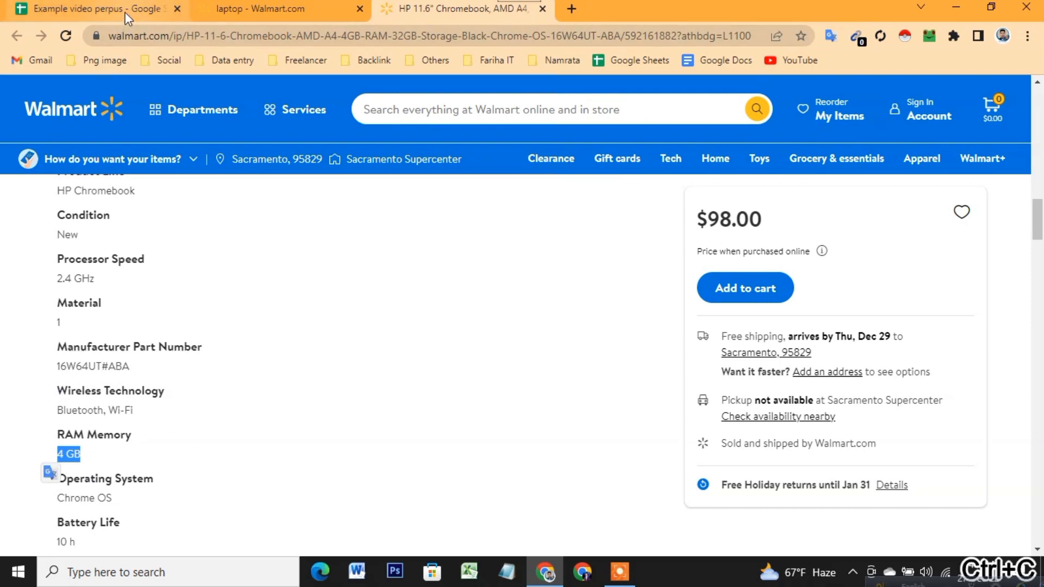
scroll(165, 305, "up", 3)
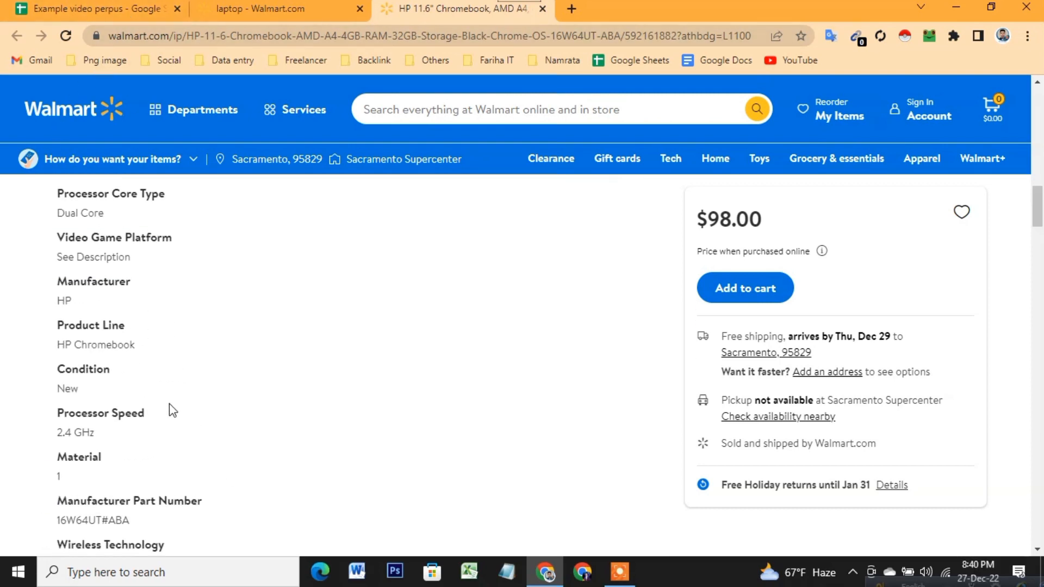
scroll(82, 440, "up", 3)
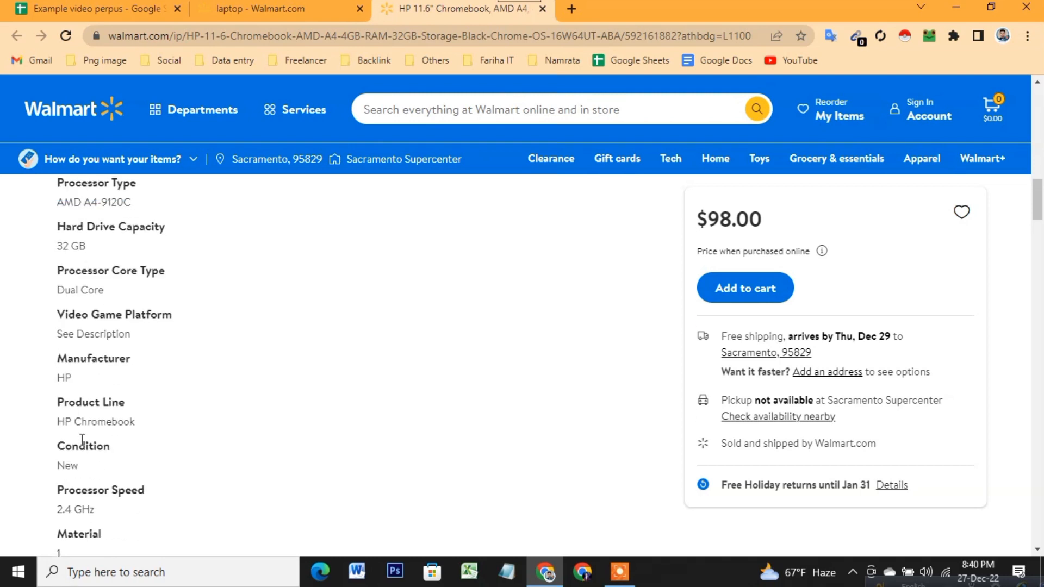
scroll(100, 412, "up", 2)
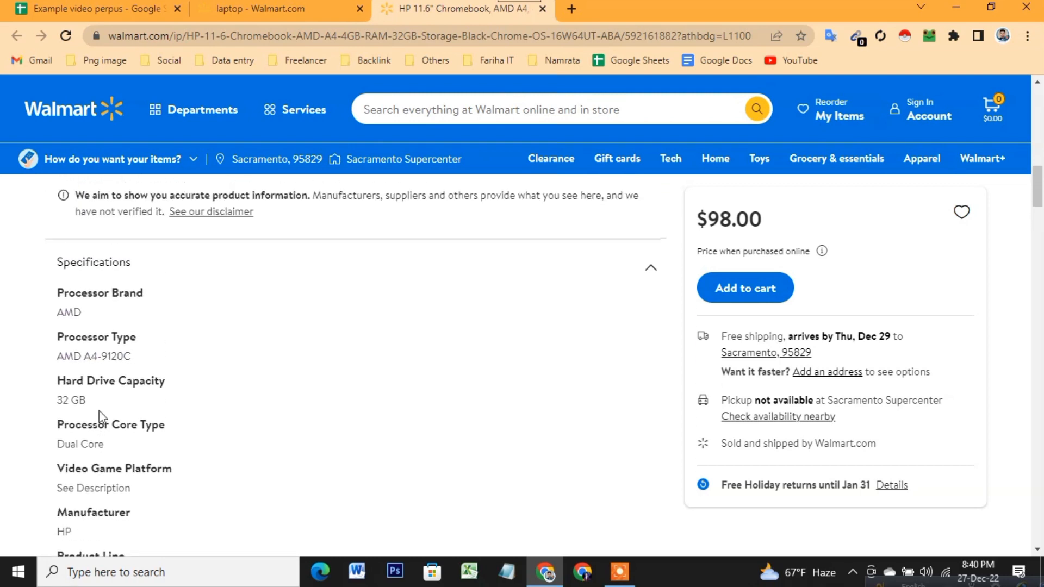
scroll(100, 412, "down", 2)
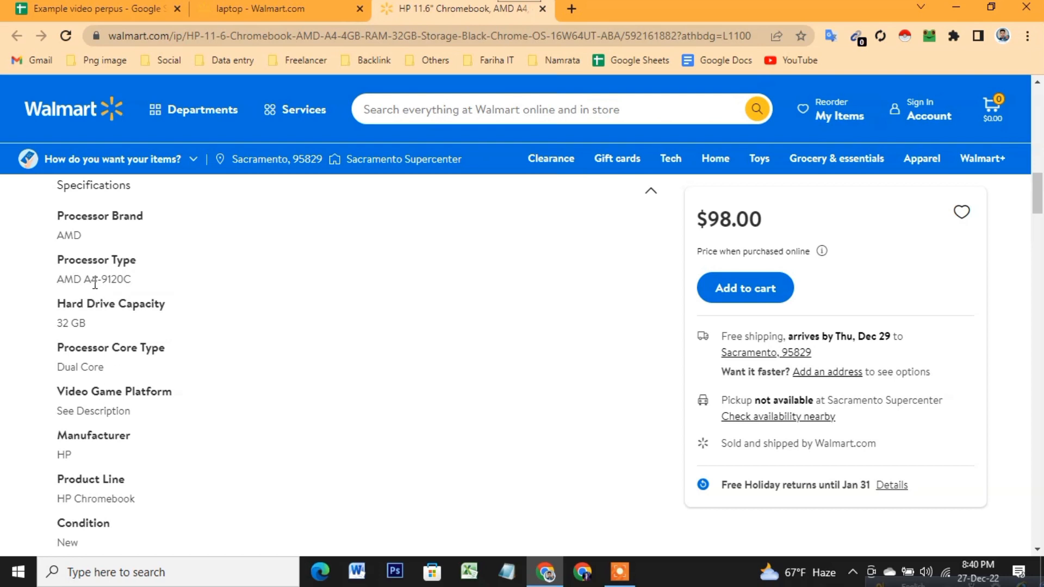
scroll(119, 304, "down", 3)
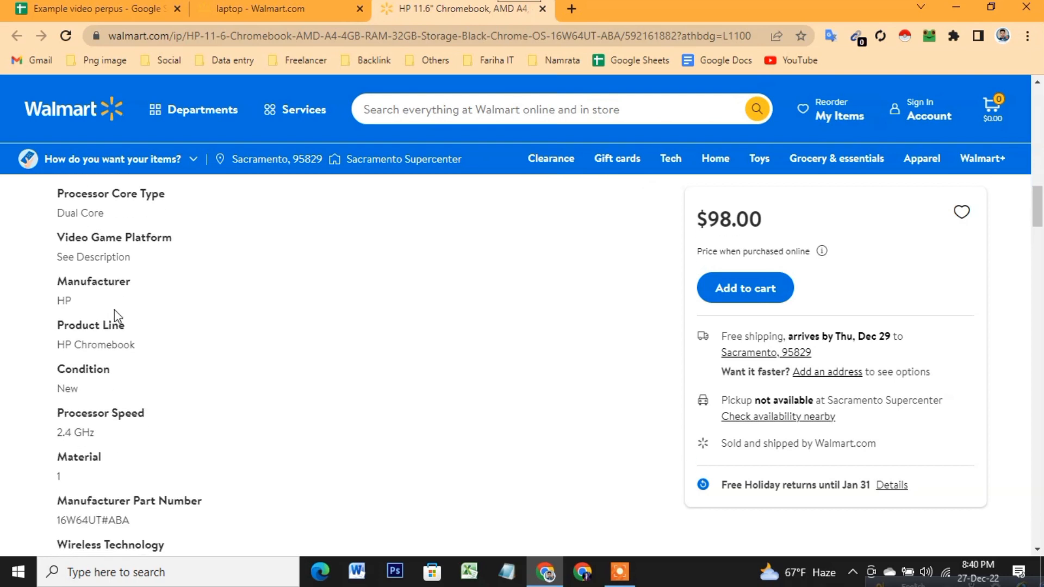
left_click(118, 10)
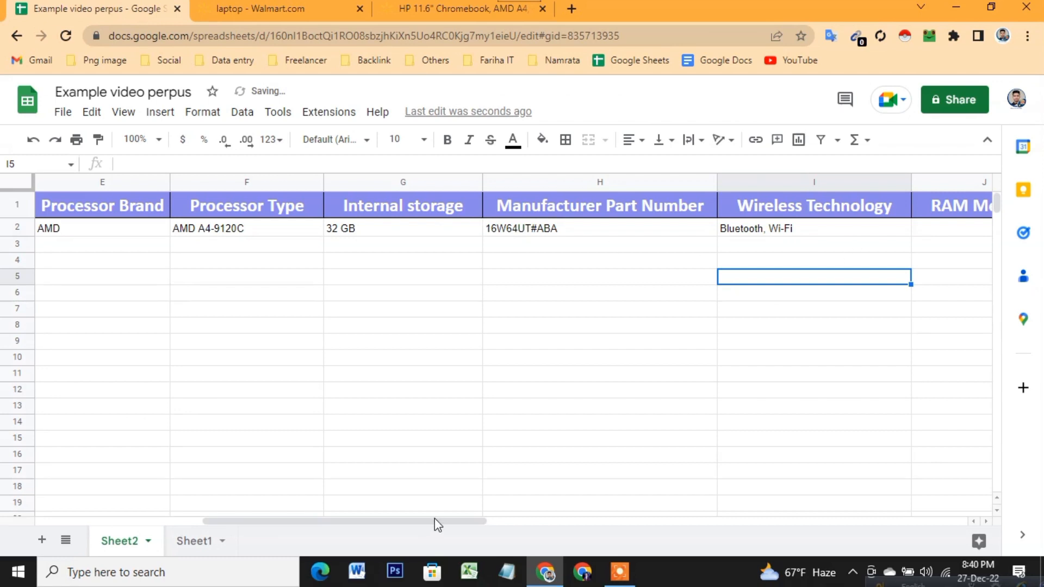
scroll(547, 524, "right", 5)
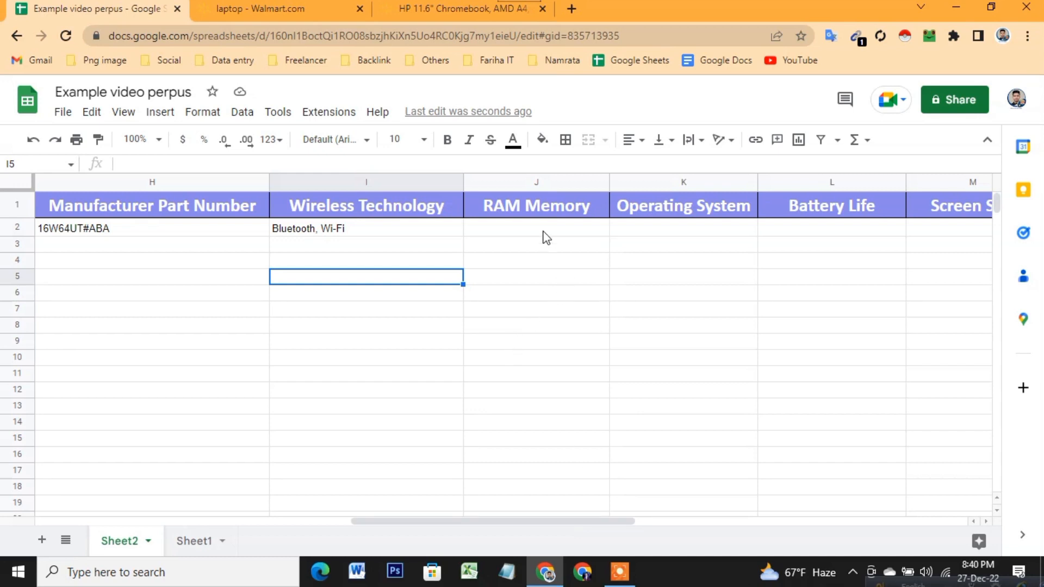
double_click(543, 229)
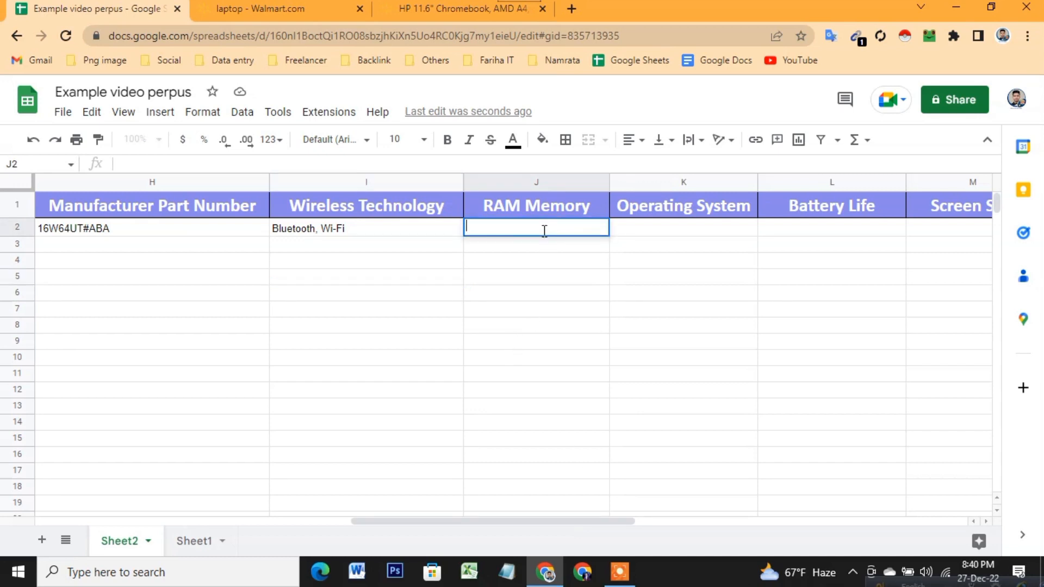
type("4 GB")
key("Down")
key("Down")
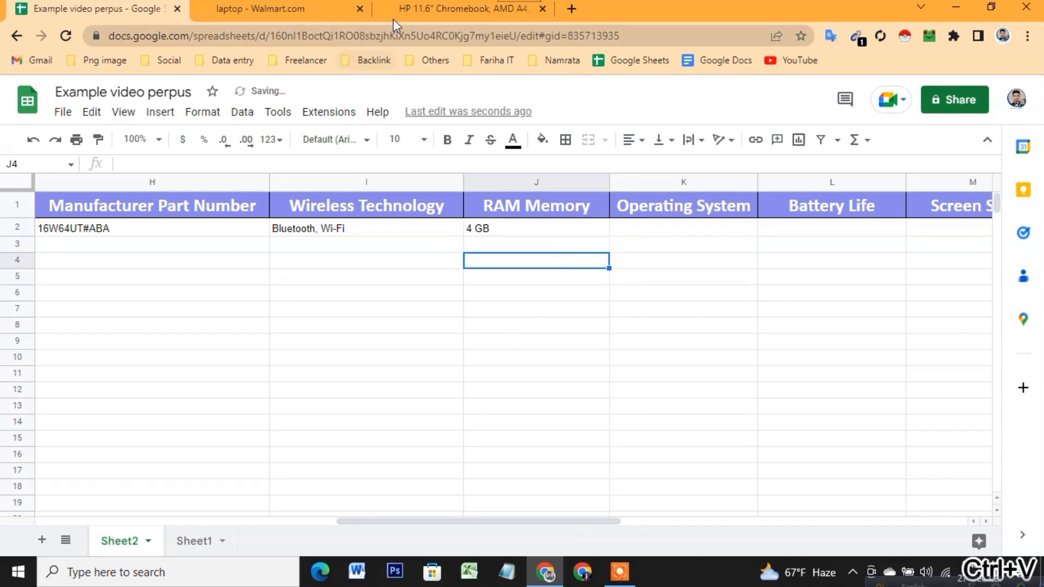
Copy the Operating System value Chrome OS from the product specifications into cell K2
left_click(393, 18)
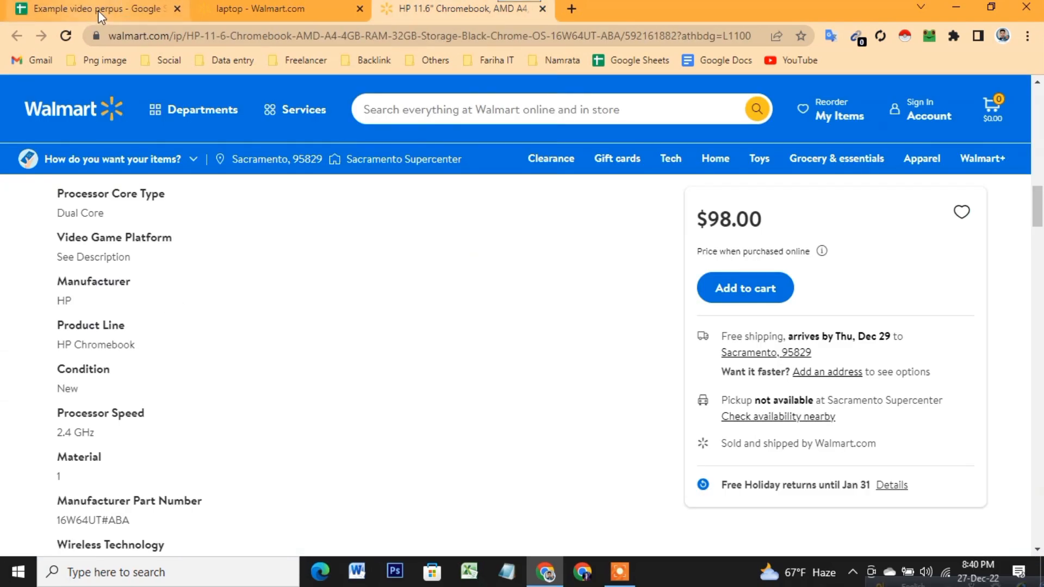
left_click(98, 11)
left_click(456, 13)
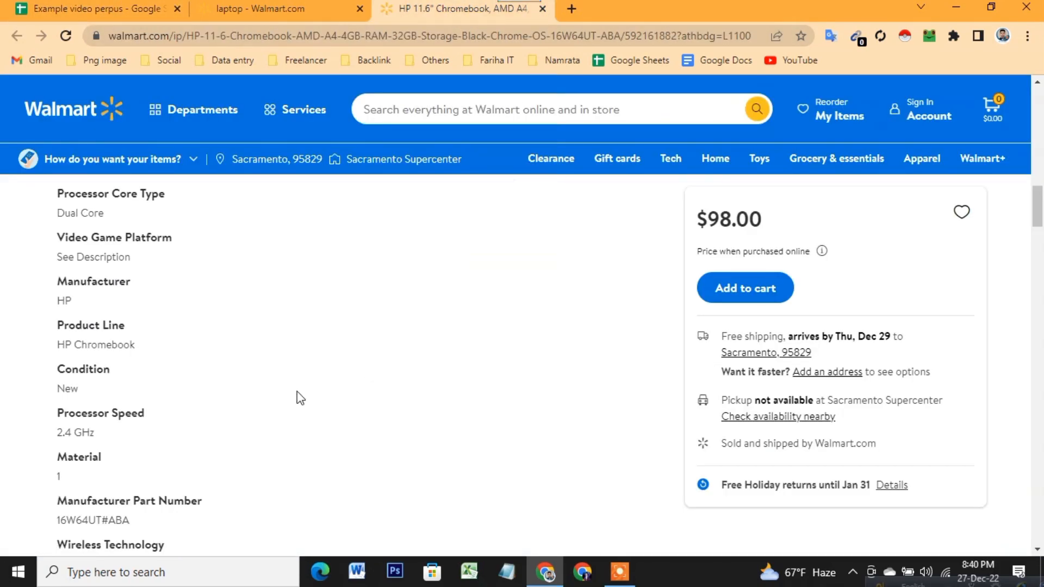
scroll(253, 403, "down", 4)
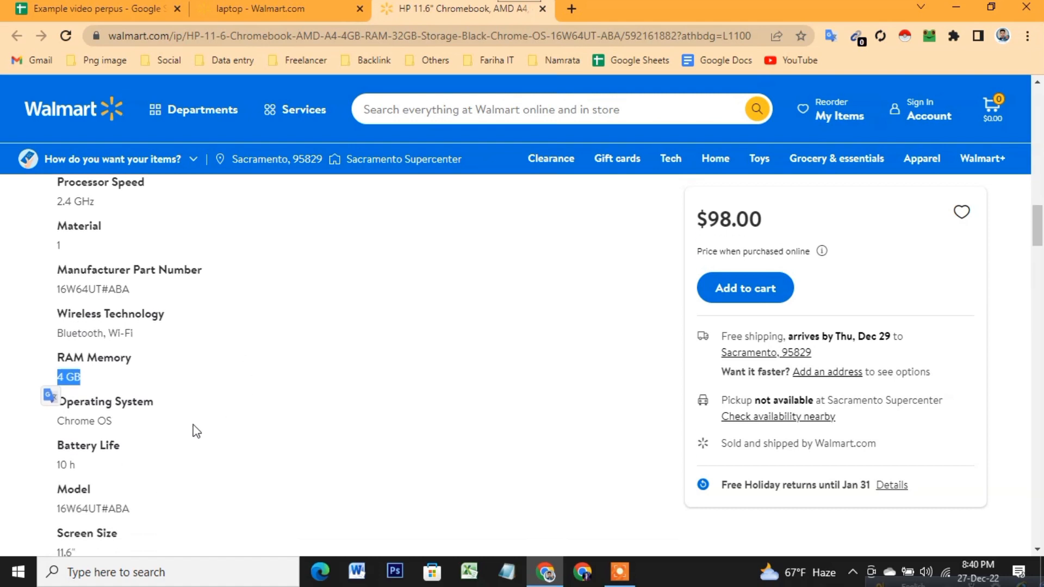
left_click_drag(112, 422, 64, 430)
key("ctrl+c")
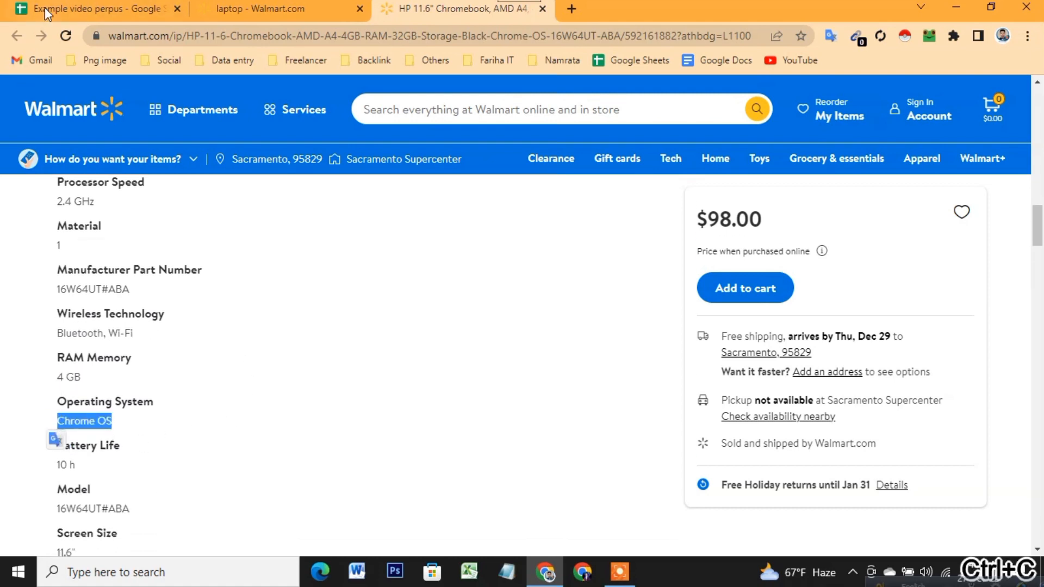
left_click(44, 7)
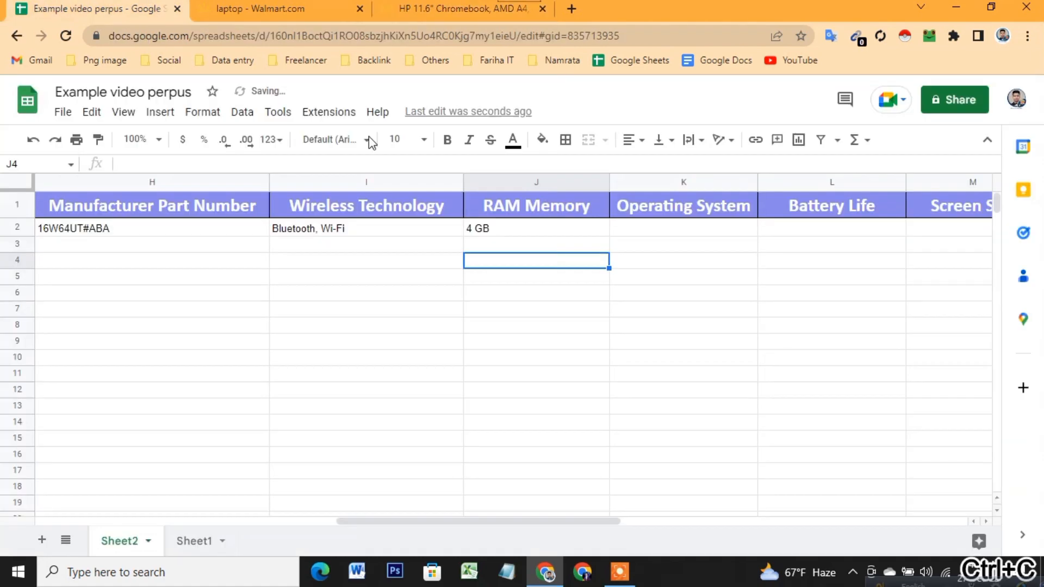
left_click(675, 232)
key("ctrl+v")
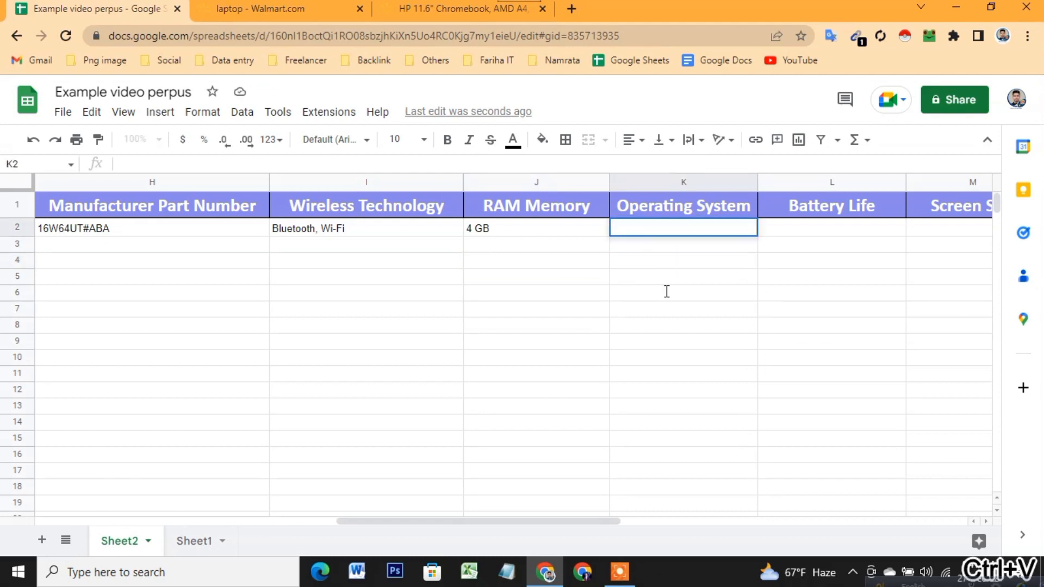
Copy the Battery Life value 10 h from the product specifications into cell L2
left_click(435, 12)
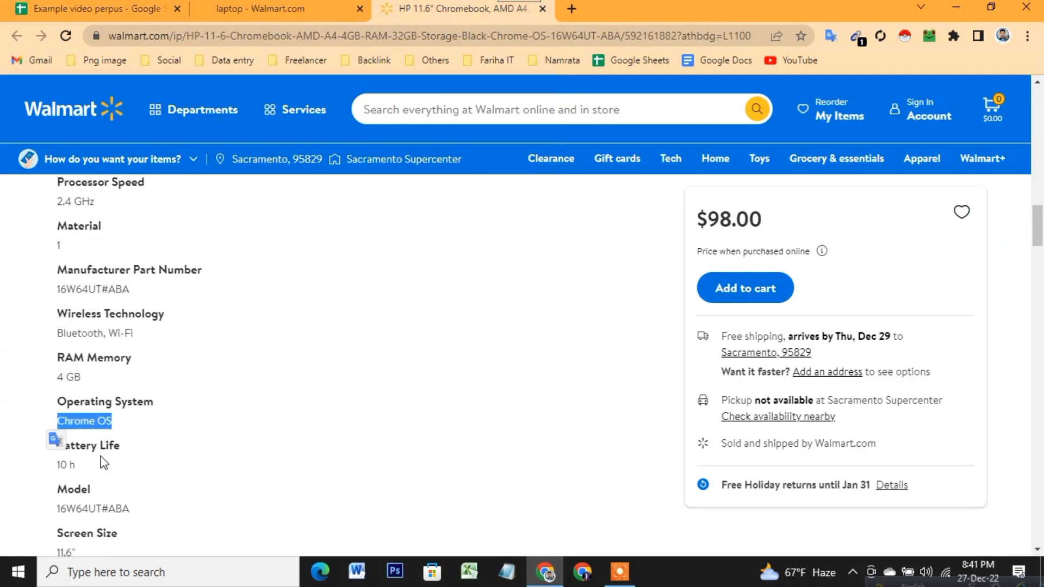
left_click_drag(81, 466, 54, 471)
key("ctrl+c")
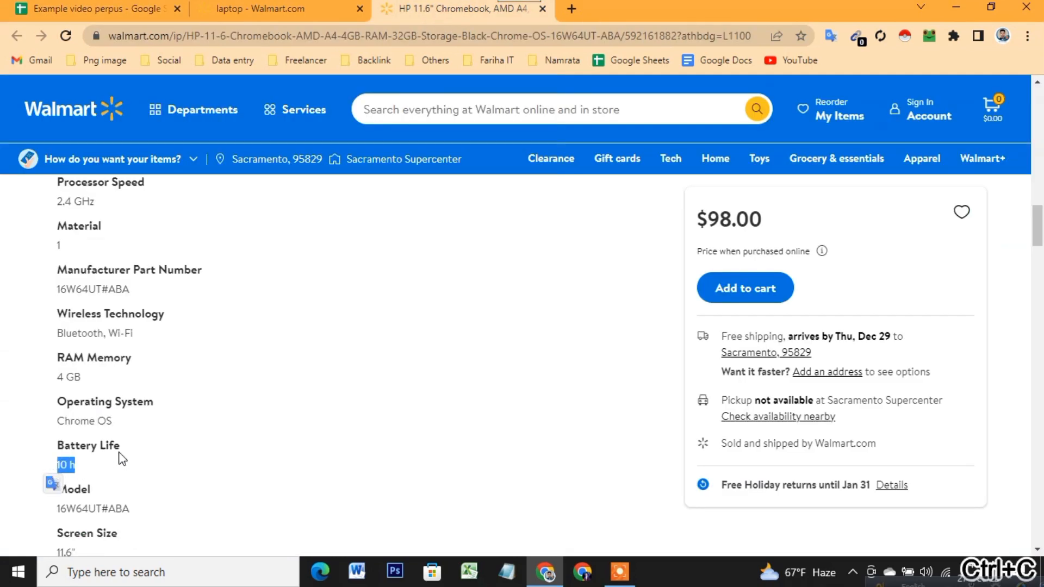
left_click(101, 18)
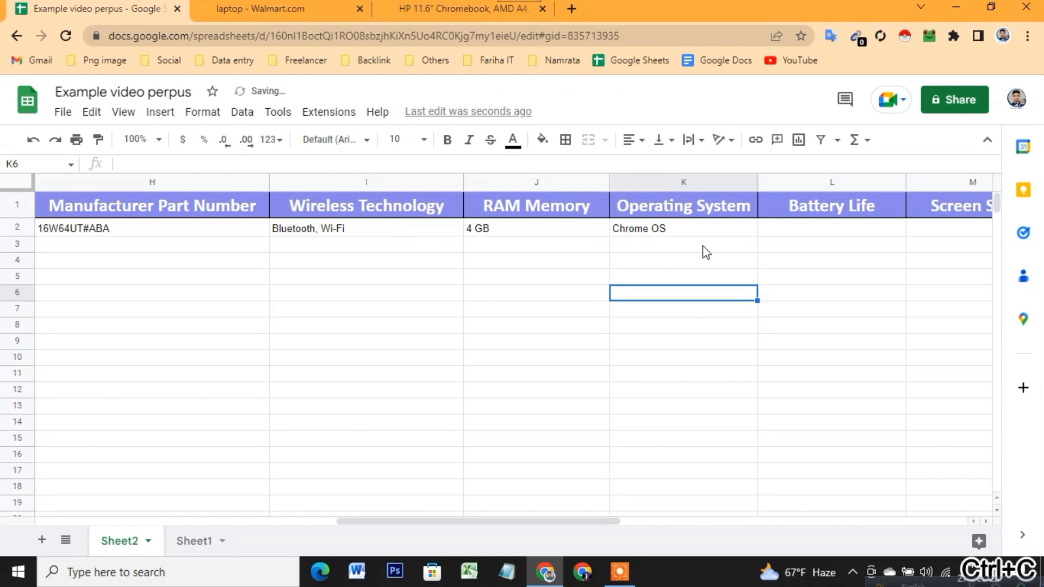
left_click(790, 239)
key("ctrl+v")
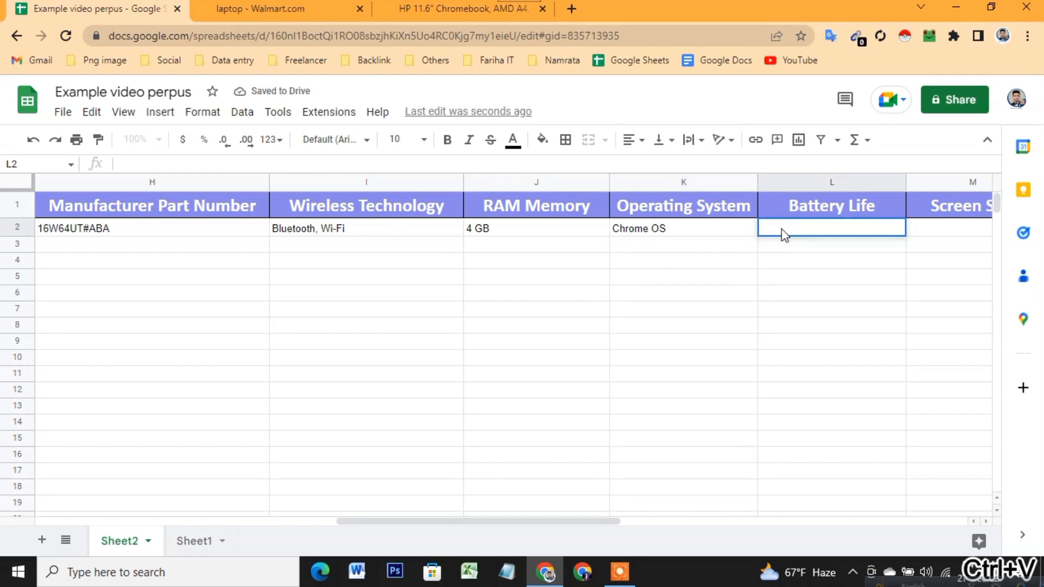
left_click(613, 360)
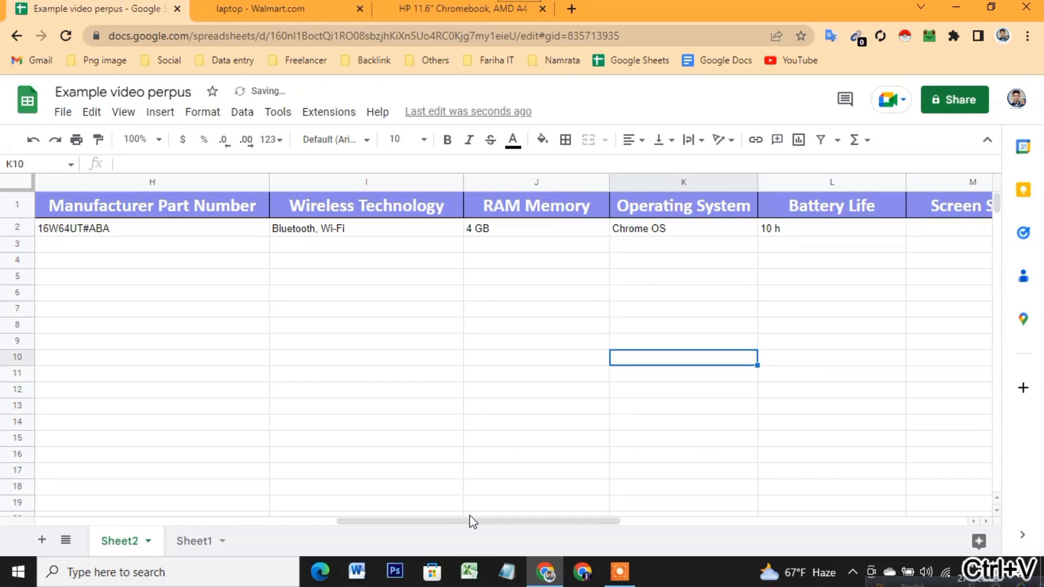
Copy the Model value 16W64UT#ABA from the product specifications into cell O2
left_click_drag(474, 527, 607, 527)
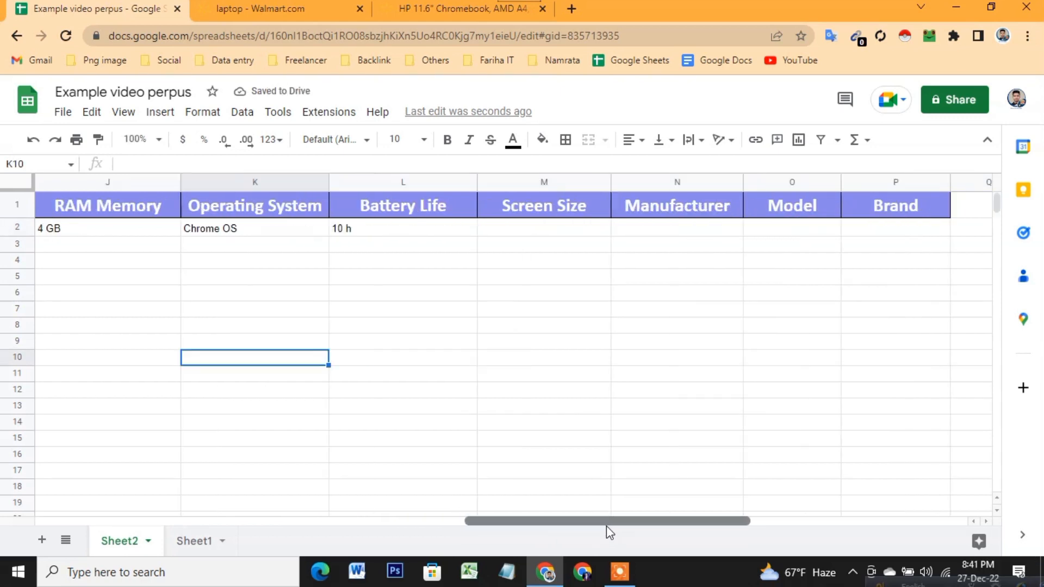
left_click(463, 8)
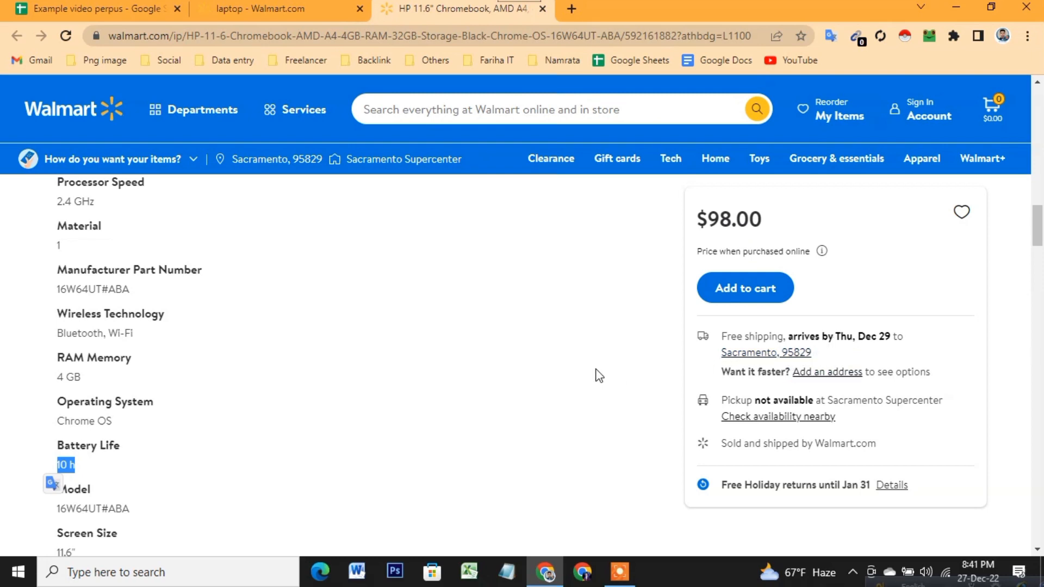
scroll(207, 405, "down", 1)
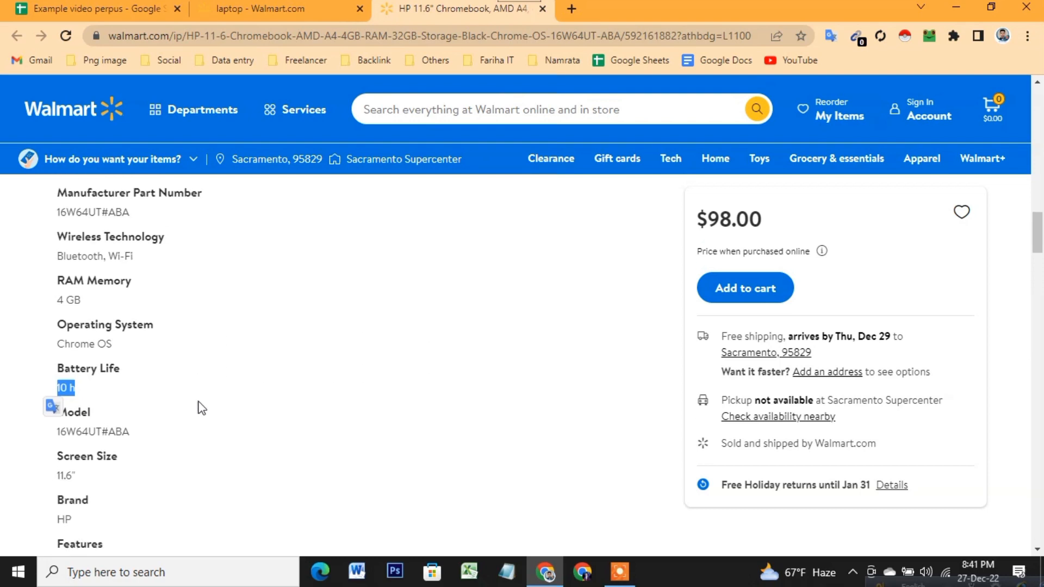
left_click_drag(130, 433, 55, 429)
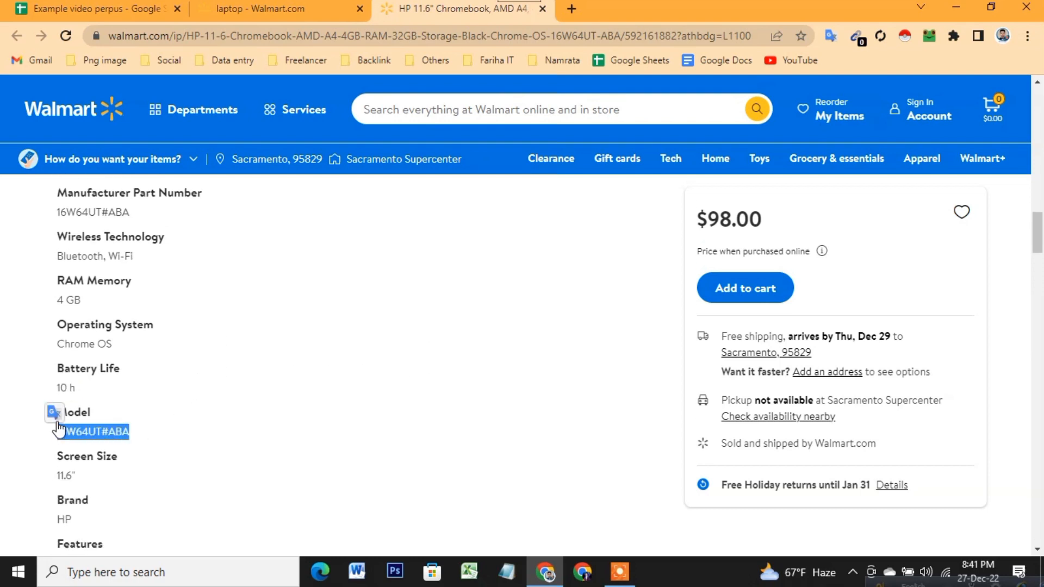
key("ctrl+c")
left_click(90, 8)
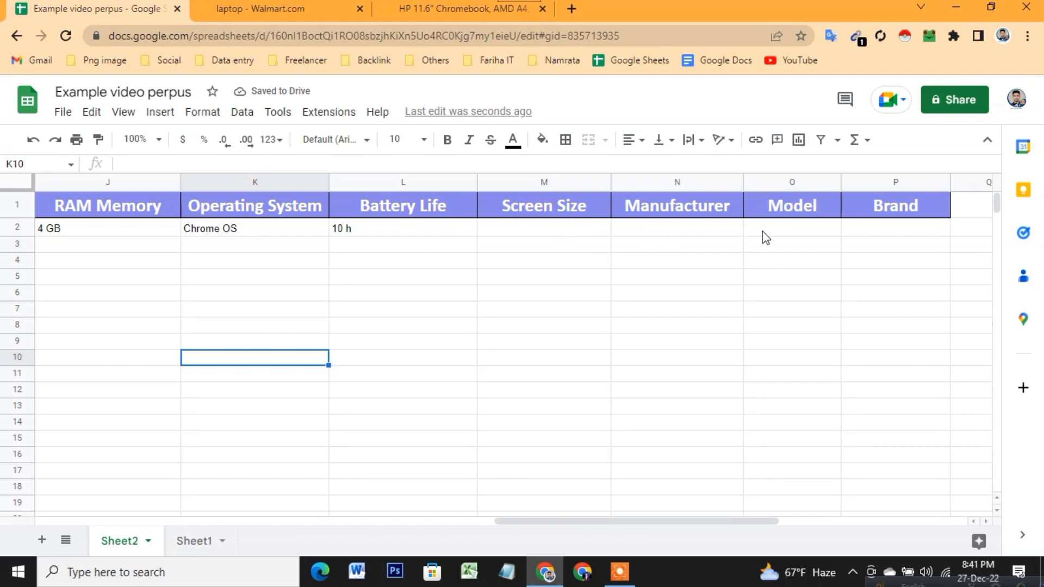
double_click(796, 229)
key("ctrl+v")
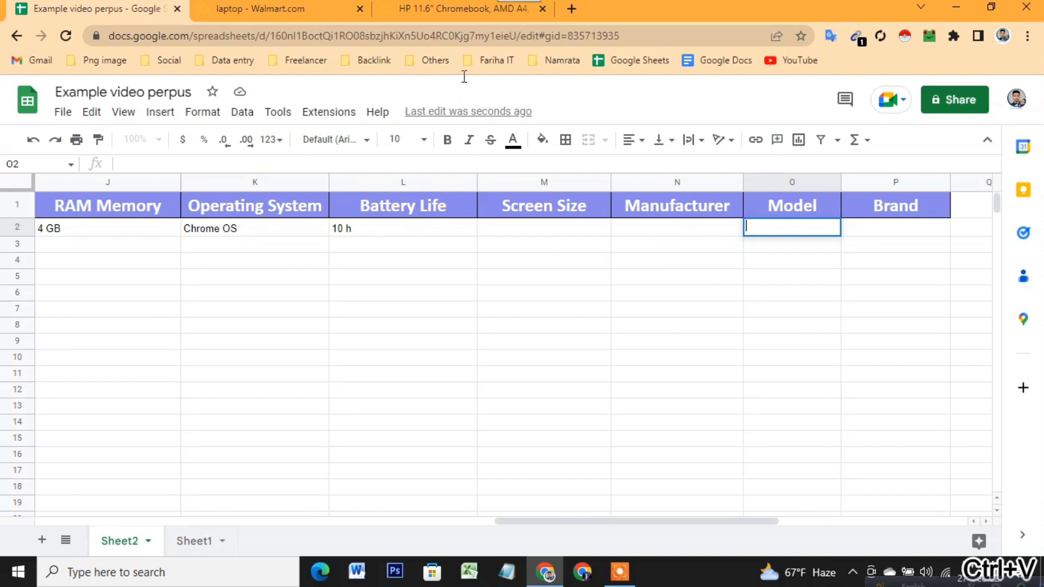
Copy the Screen Size value 11.6" from the product specifications into cell M2
left_click(451, 8)
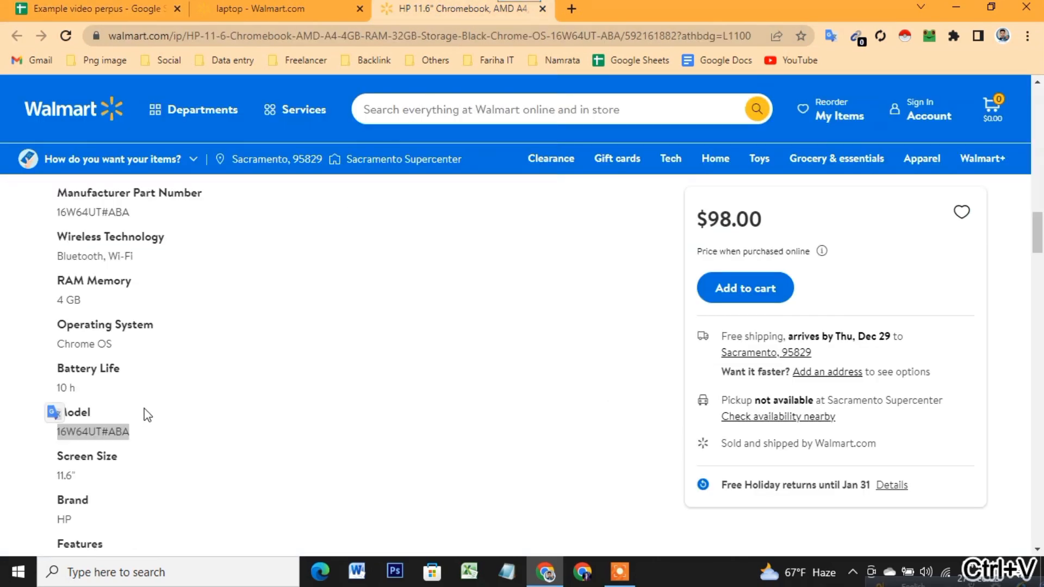
scroll(105, 424, "down", 1)
left_click_drag(89, 403, 55, 405)
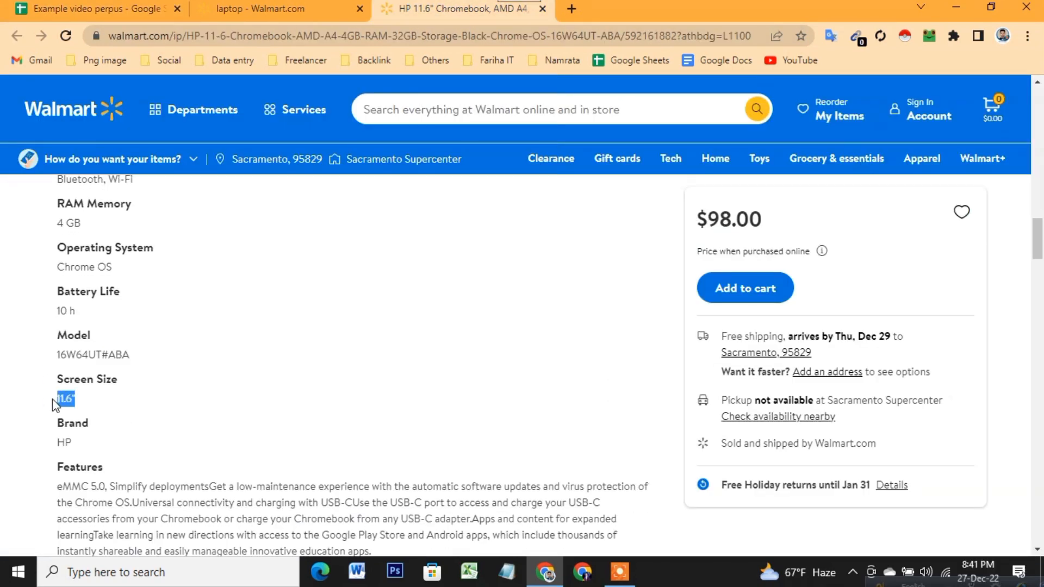
key("ctrl+c")
left_click(121, 12)
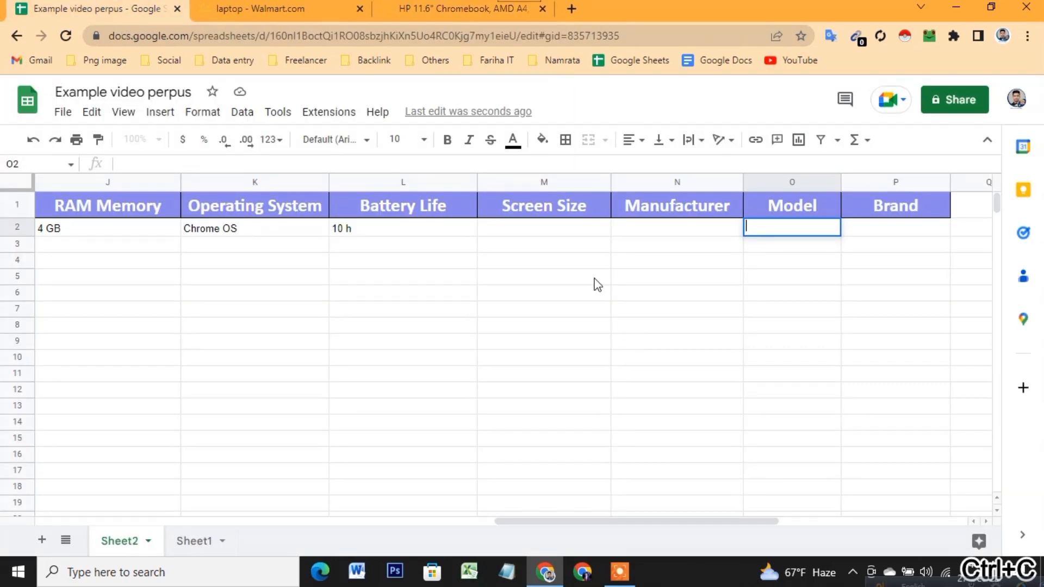
key("ctrl+v")
double_click(539, 229)
key("ctrl+v")
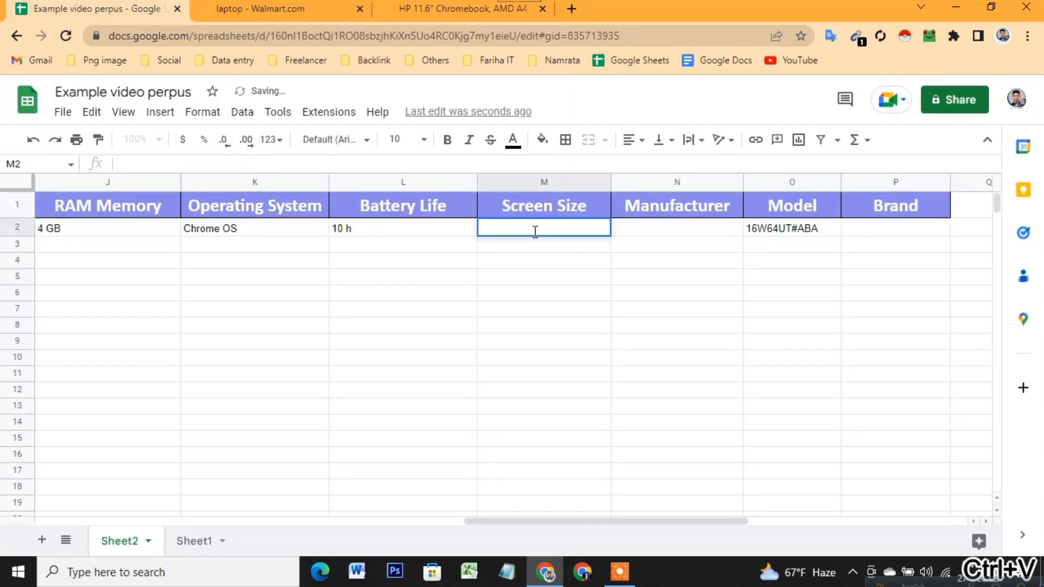
left_click(517, 294)
Copy the Brand value HP from the Walmart product specifications, check the Manufacturer entry, and paste it into cell N2
left_click(463, 9)
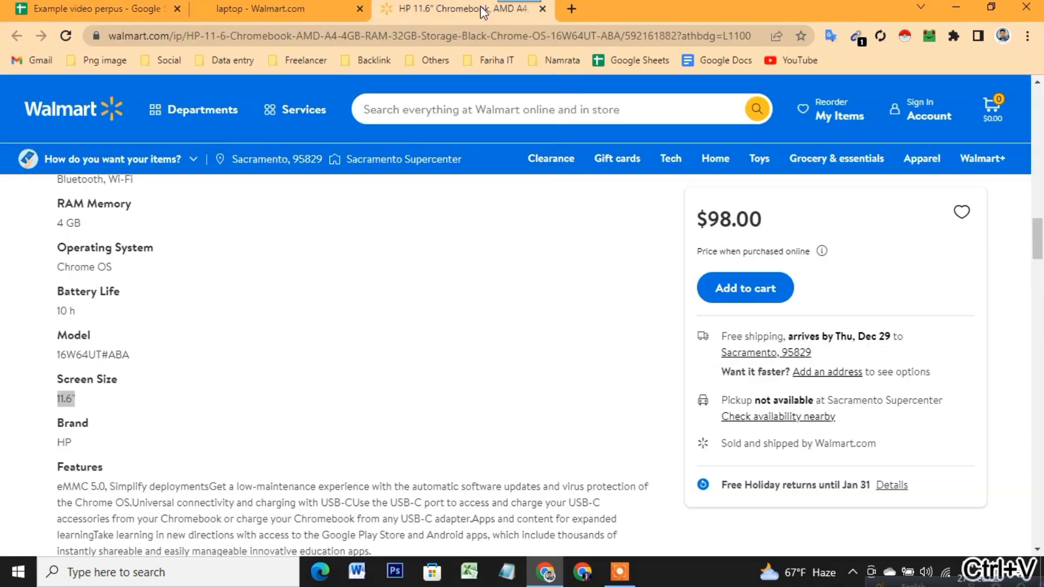
double_click(75, 443)
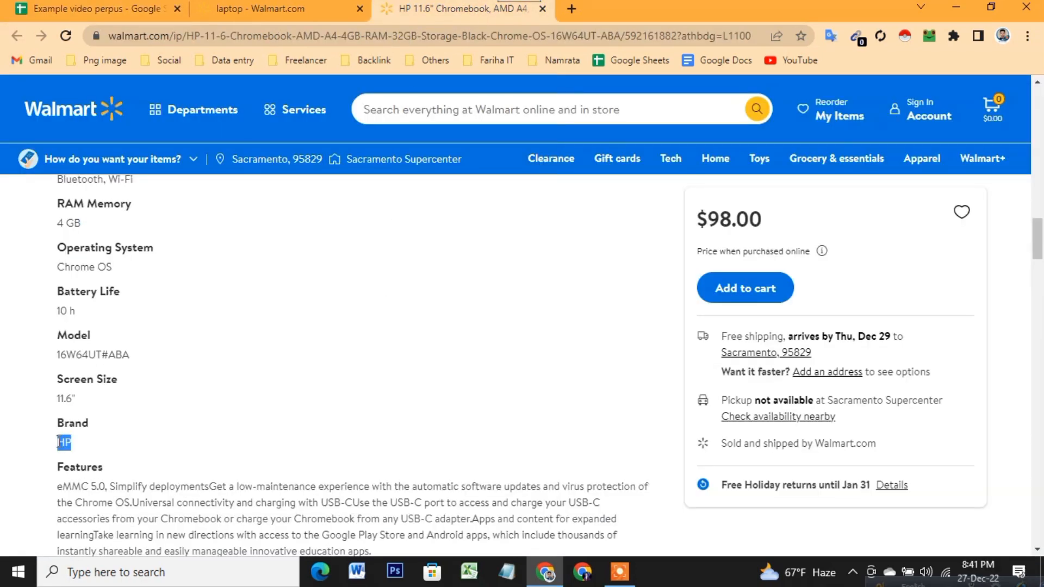
key("ctrl+c")
scroll(147, 396, "up", 4)
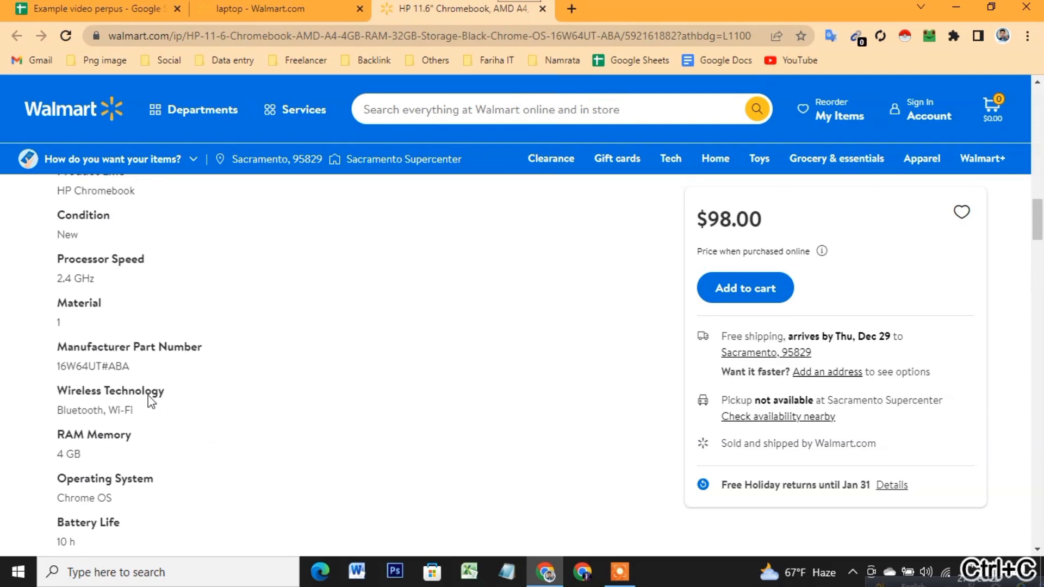
scroll(97, 296, "up", 1)
scroll(98, 296, "up", 1)
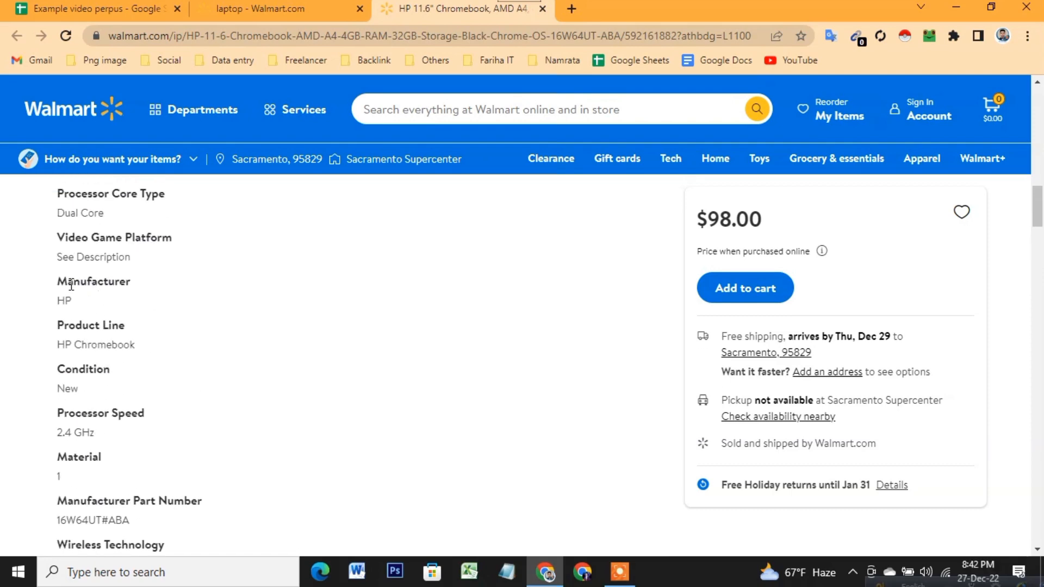
left_click(111, 9)
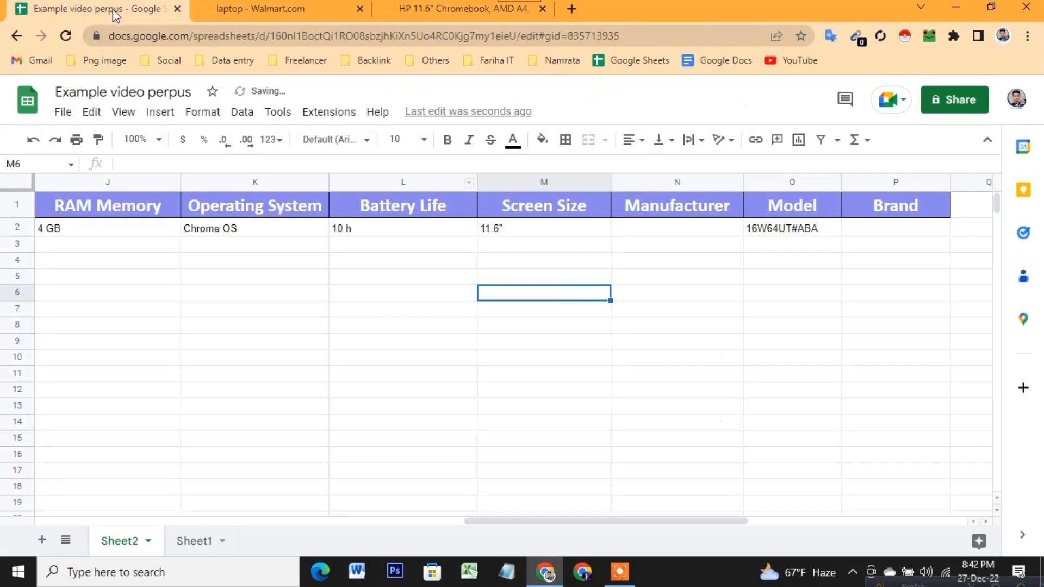
double_click(699, 228)
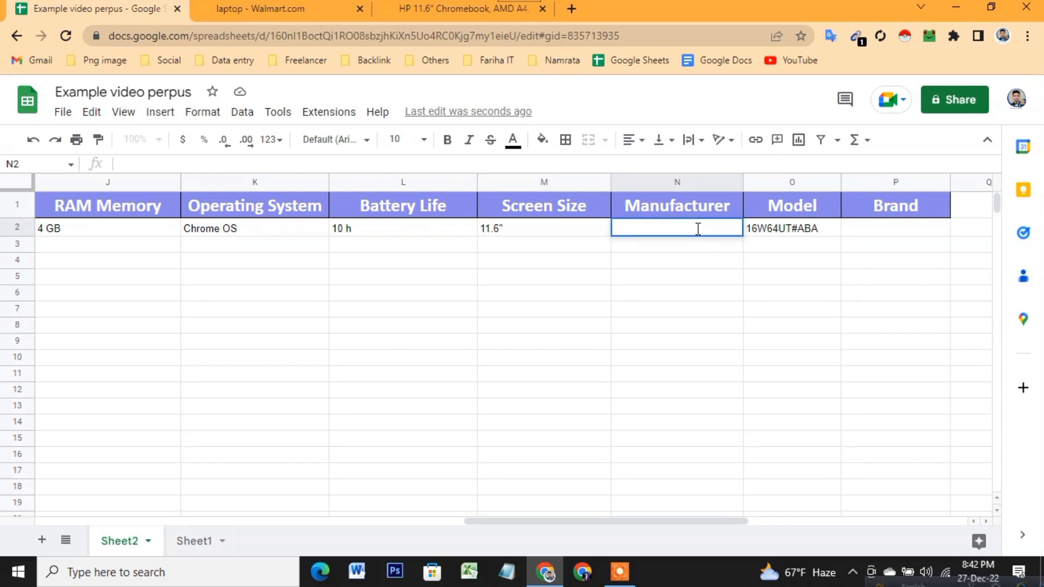
key("ctrl+v")
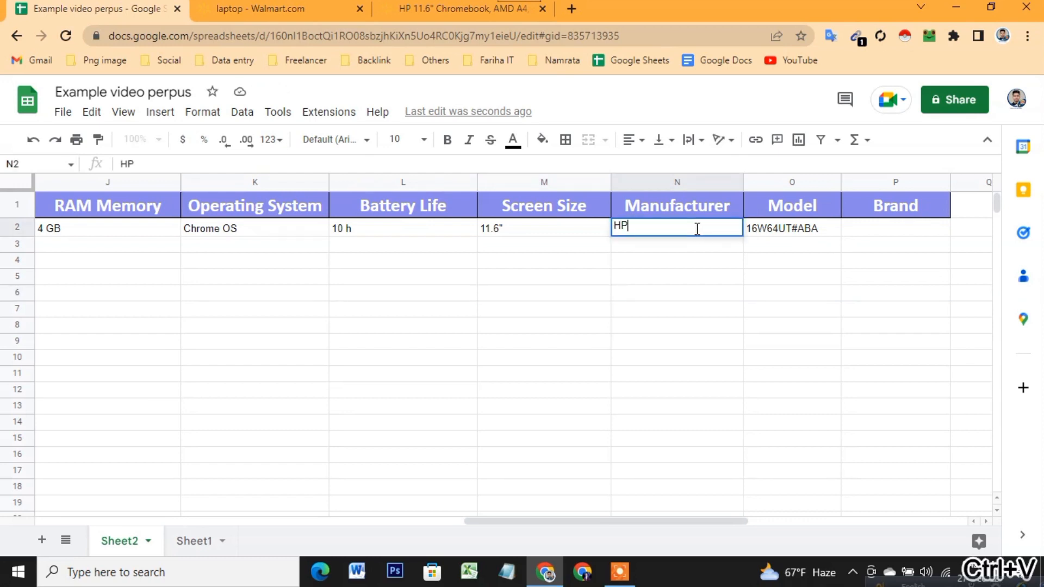
Enter HP as the Brand in cell P2
left_click(874, 230)
type("HP")
left_click(788, 280)
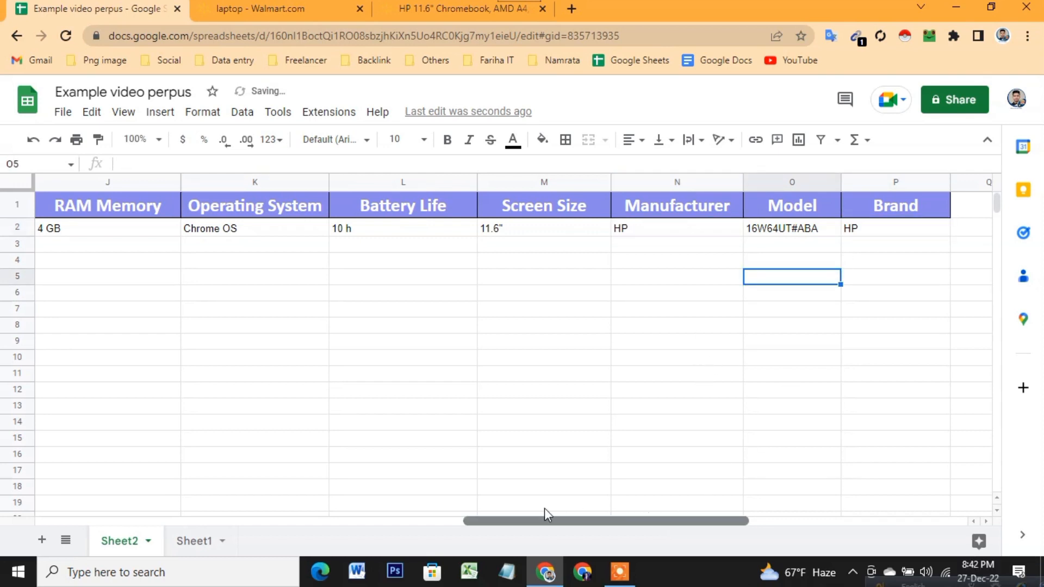
Review the first columns of the product row and look over the Walmart laptop search results before returning to the spreadsheet
left_click_drag(545, 514, 171, 518)
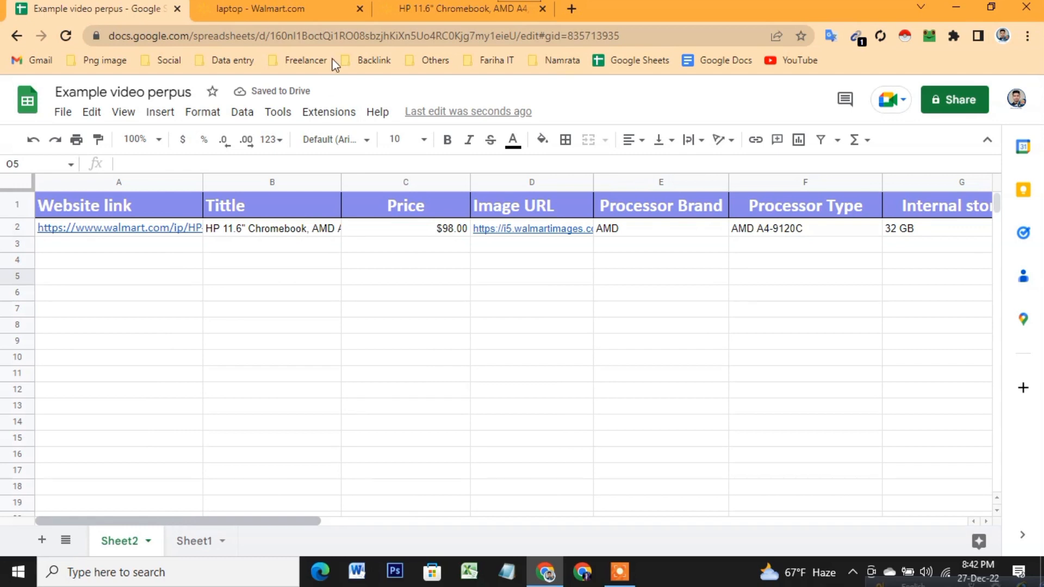
left_click(271, 11)
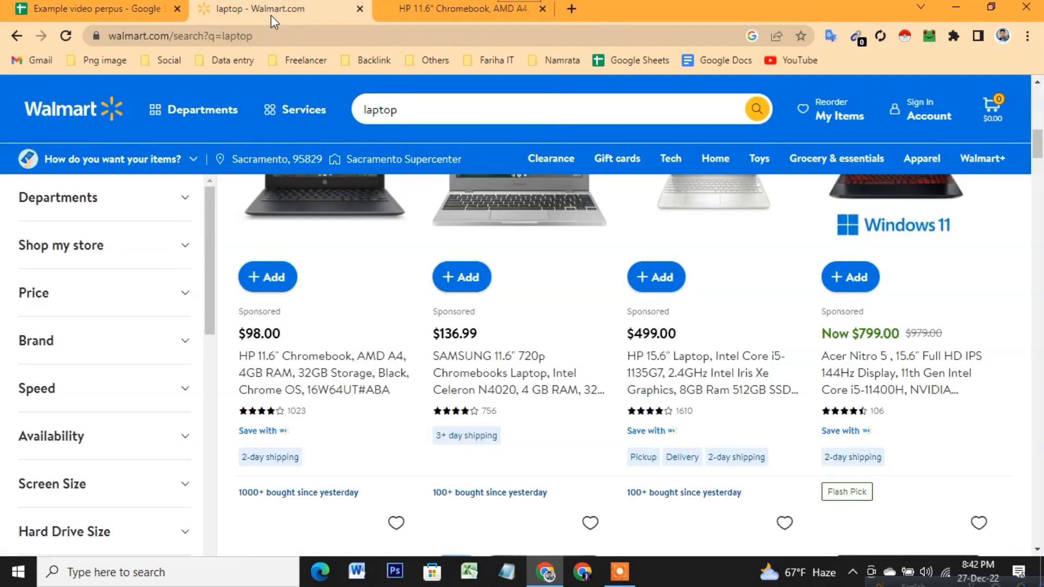
scroll(413, 343, "down", 1)
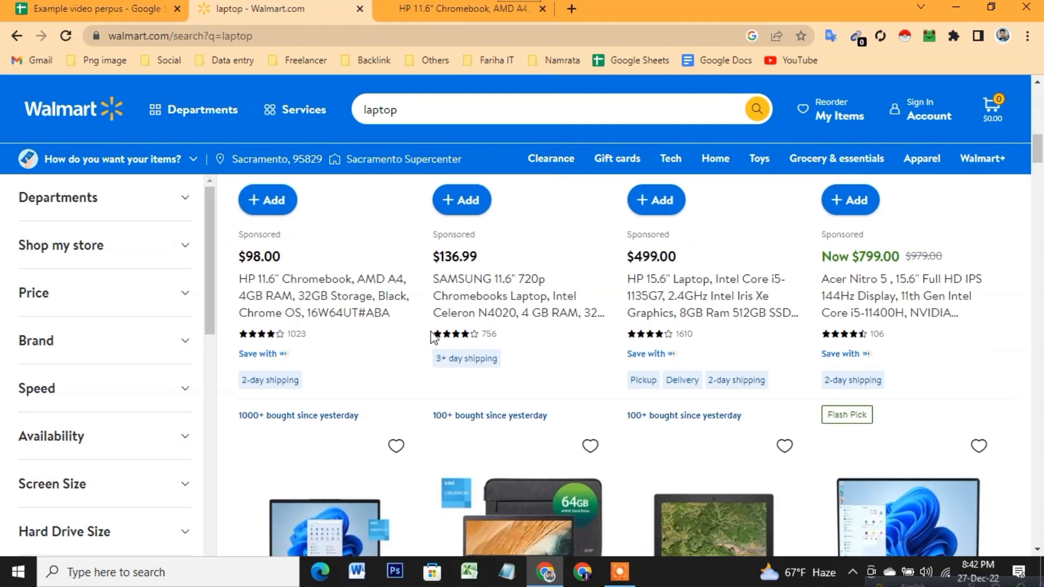
left_click(109, 9)
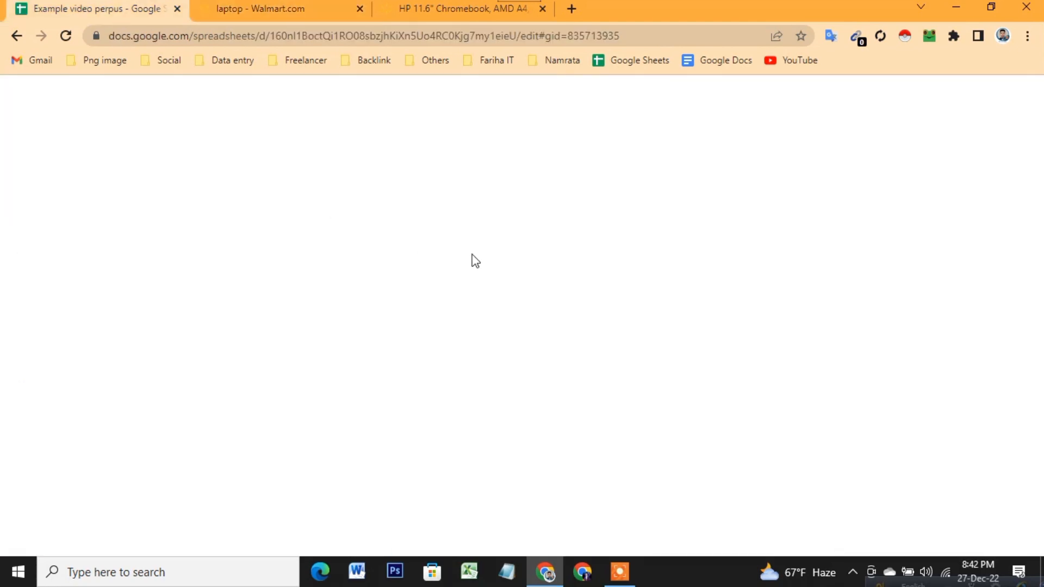